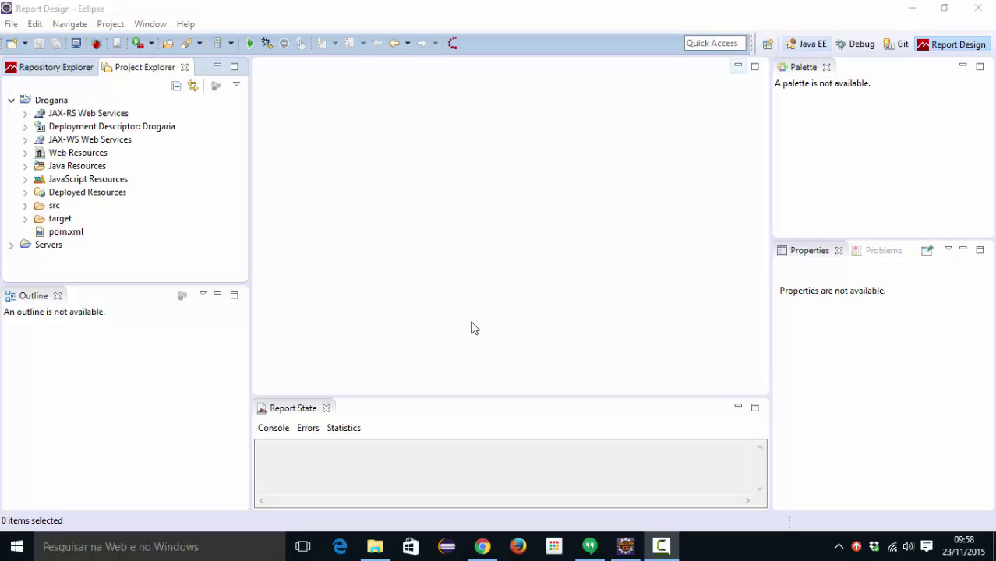
# - Create a folder named reports inside the Drogaria project's src/main/webapp folder
pyautogui.click(45, 69)
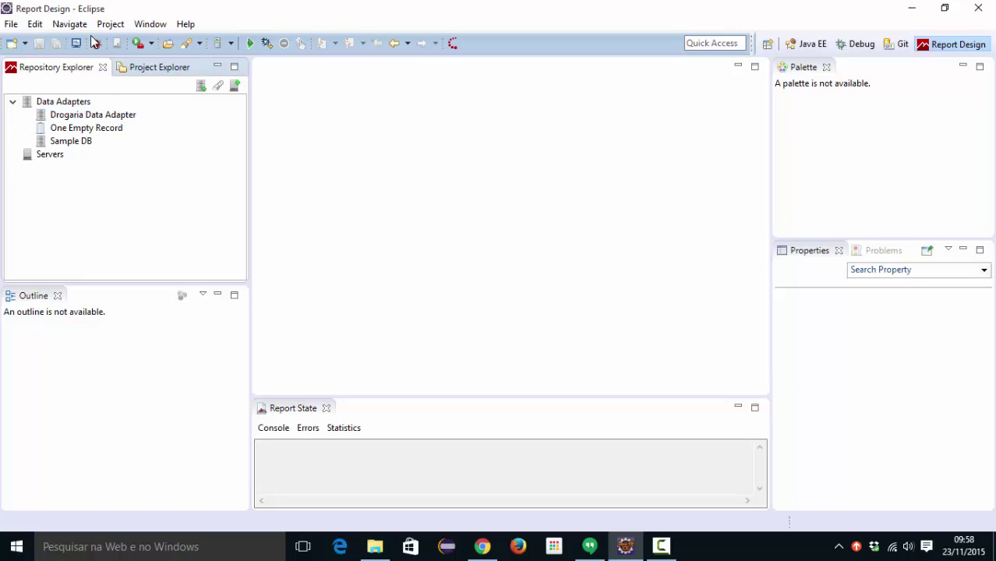
pyautogui.click(156, 68)
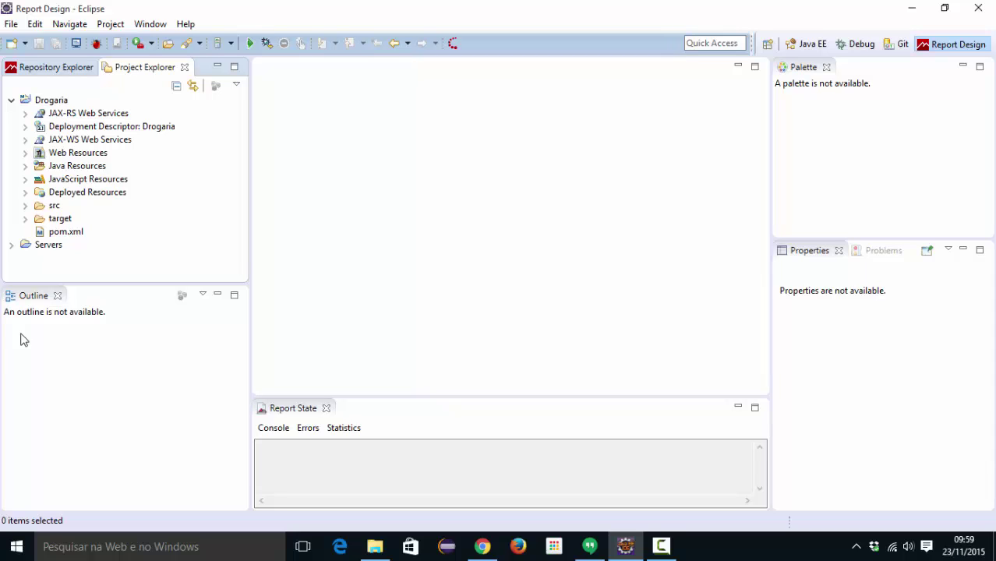
pyautogui.click(25, 206)
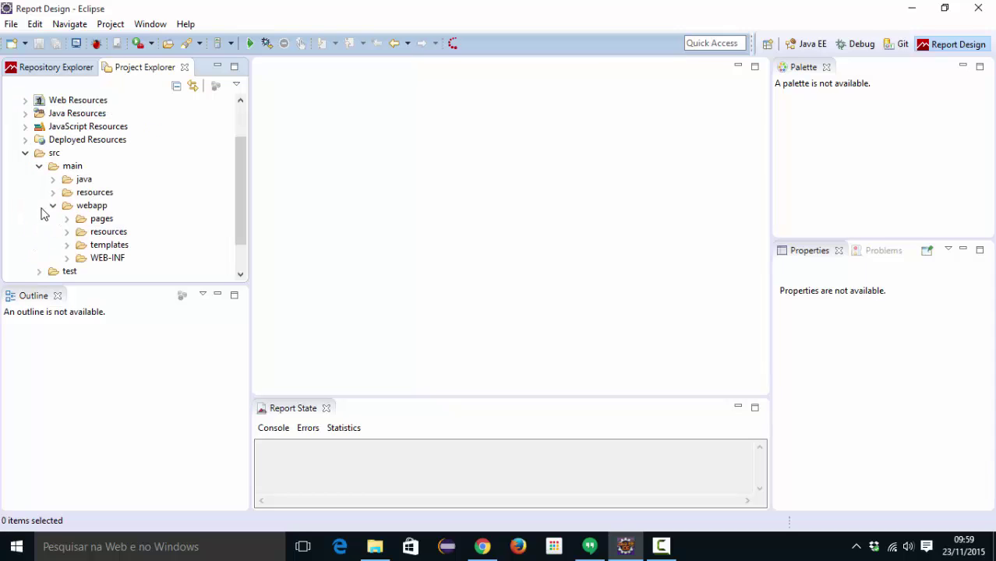
pyautogui.click(91, 205)
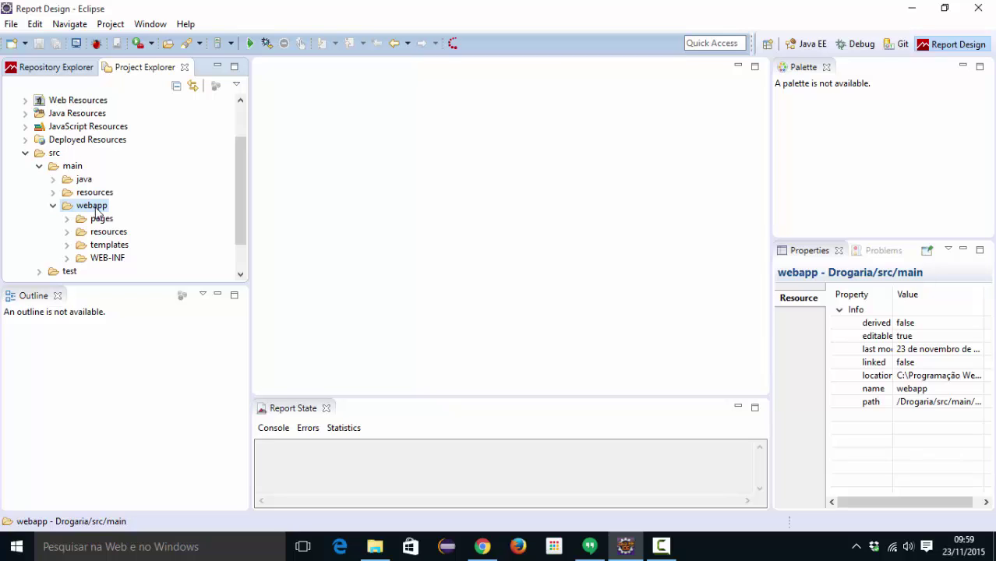
pyautogui.rightClick(94, 209)
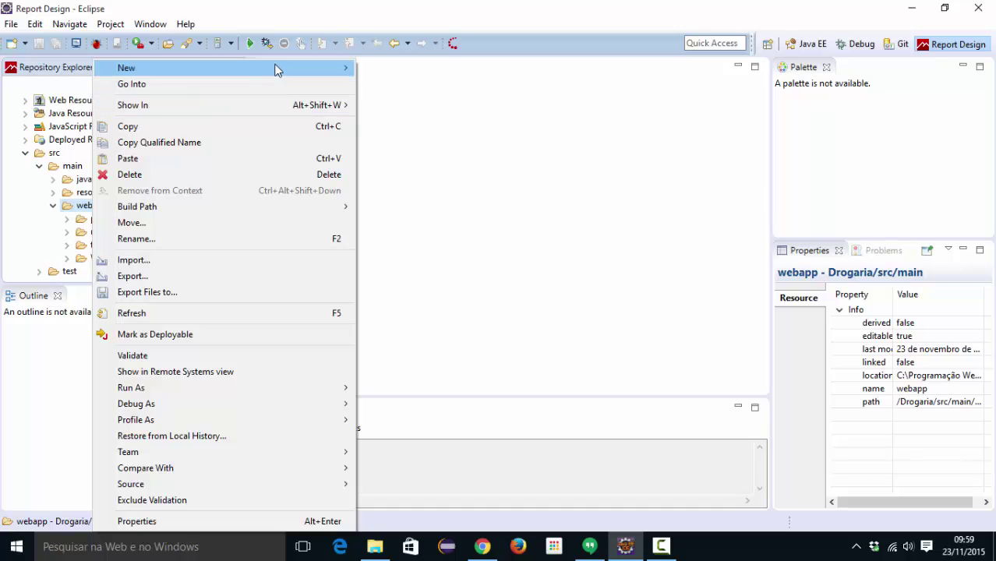
pyautogui.moveTo(285, 67)
pyautogui.click(451, 159)
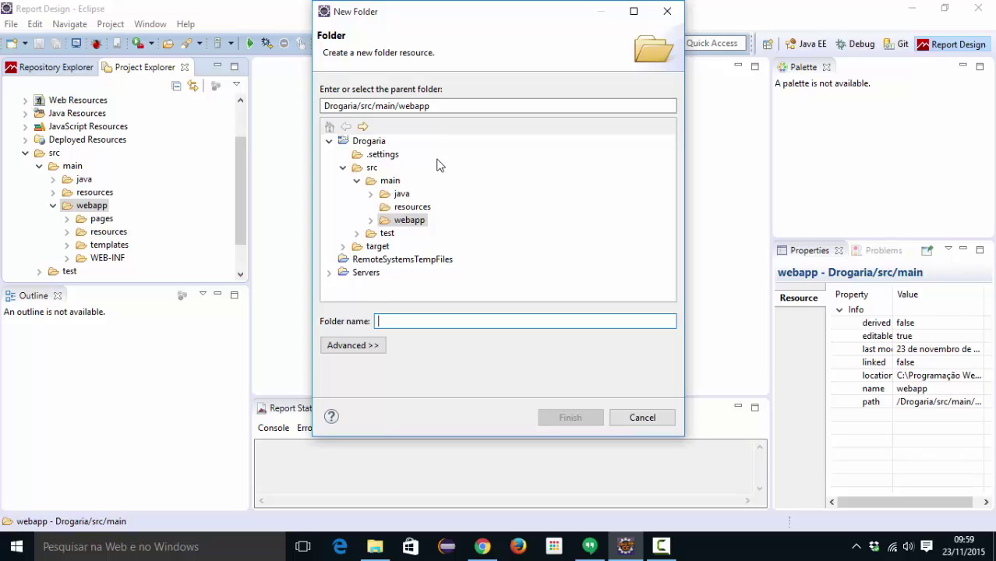
pyautogui.write('reports')
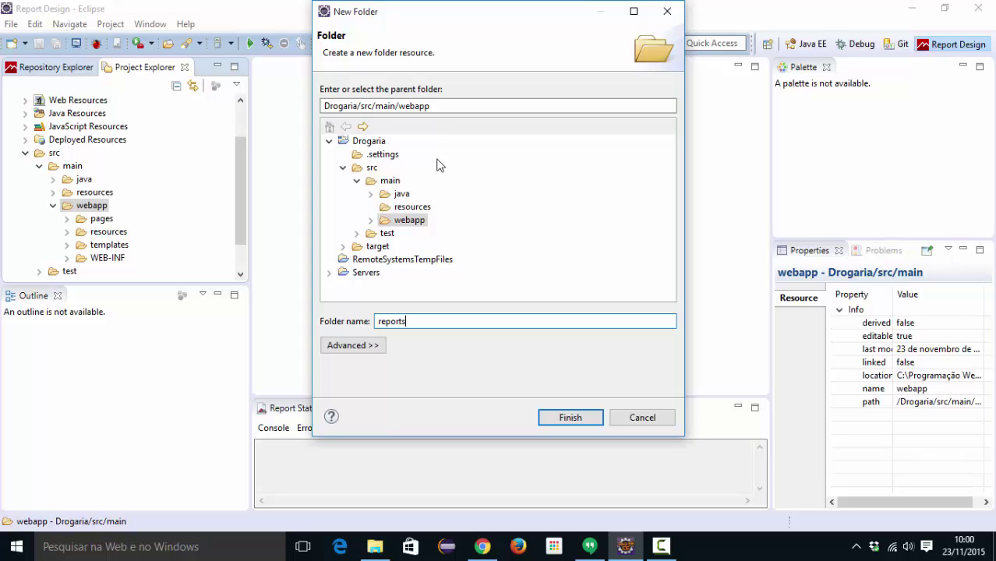
pyautogui.click(567, 421)
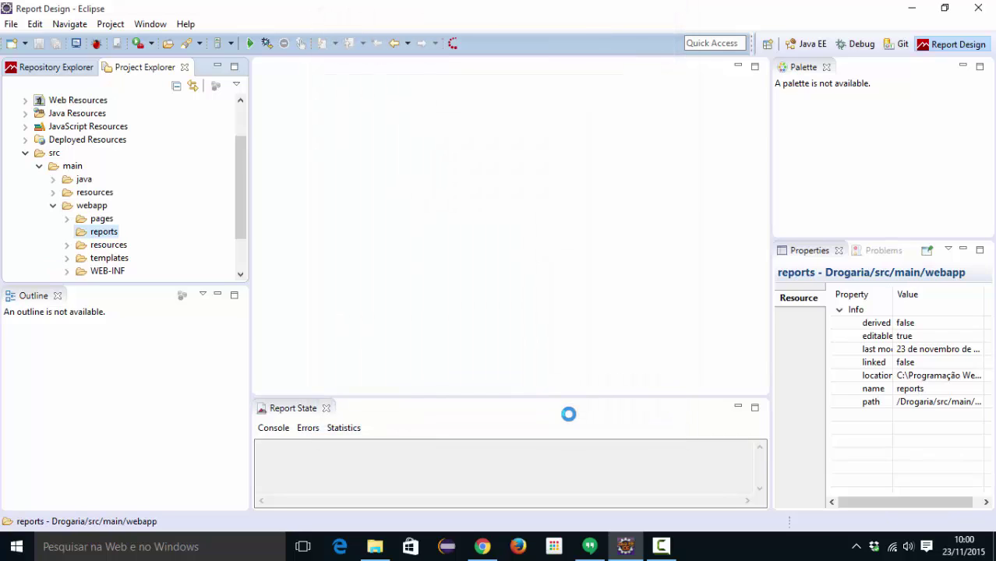
# - Start a new Jasper Report in the webapp/reports folder
pyautogui.rightClick(110, 240)
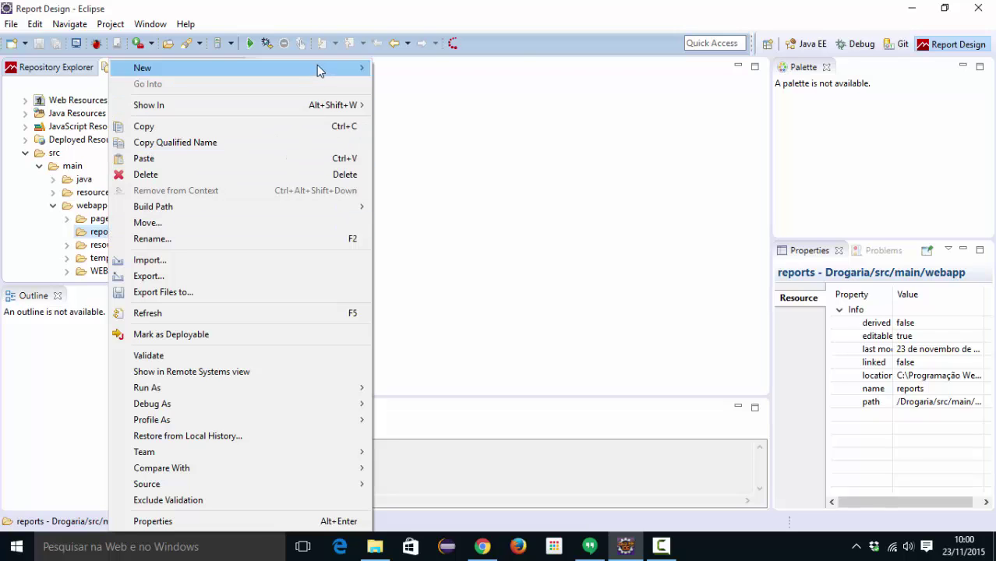
pyautogui.moveTo(323, 70)
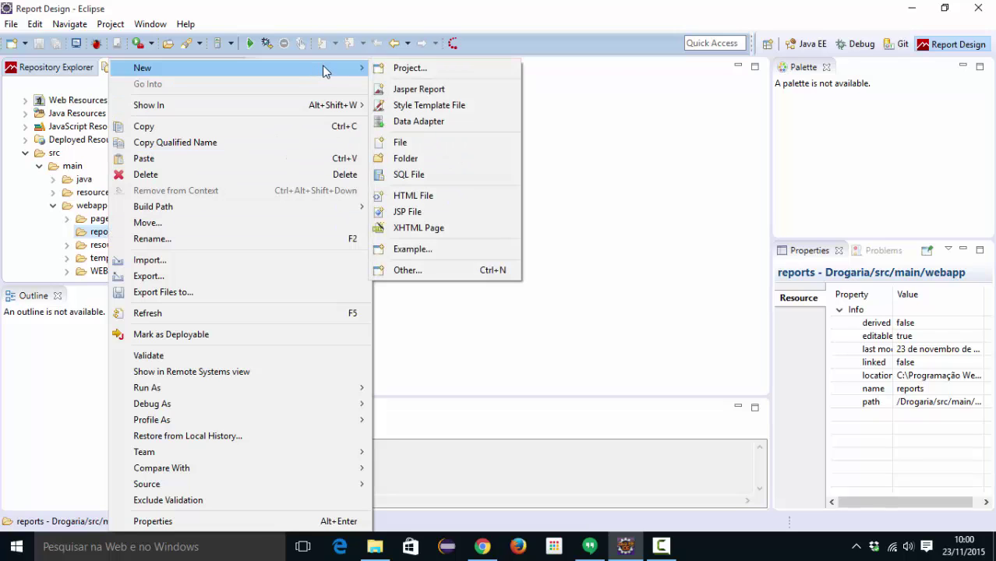
pyautogui.click(426, 92)
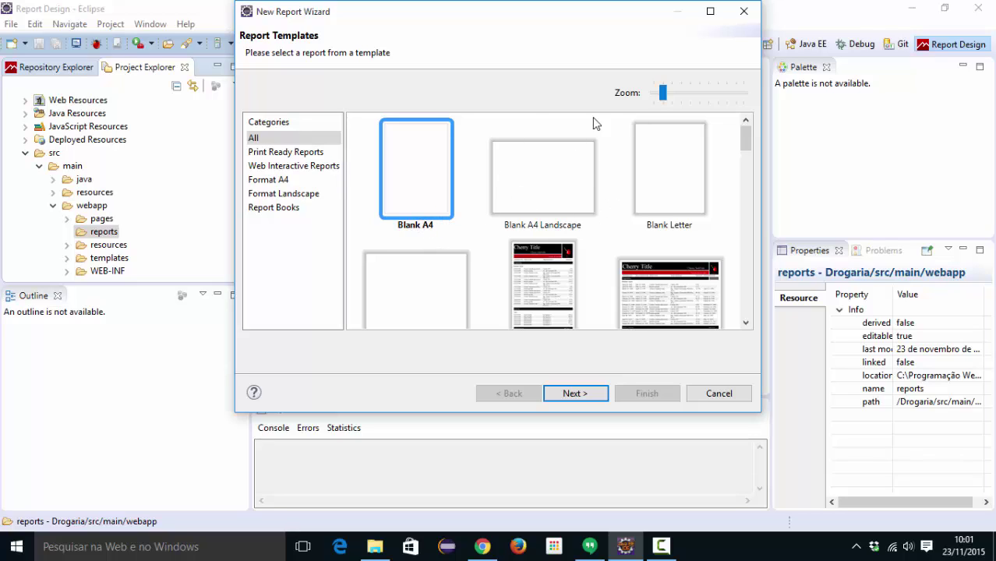
# - Browse the available report templates in the All category
pyautogui.scroll(-3, 735, 135)
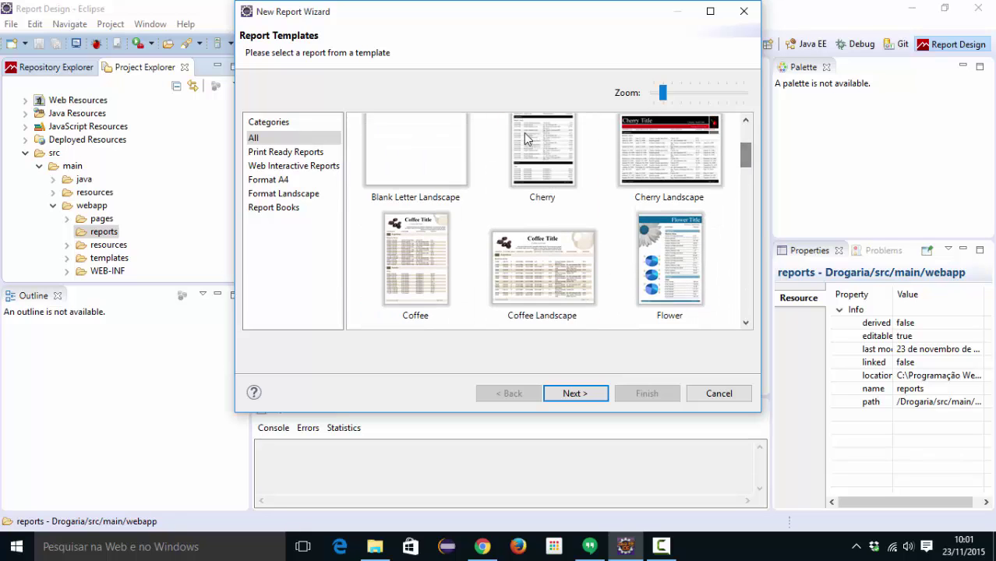
pyautogui.scroll(-4, 690, 162)
pyautogui.scroll(-2, 545, 220)
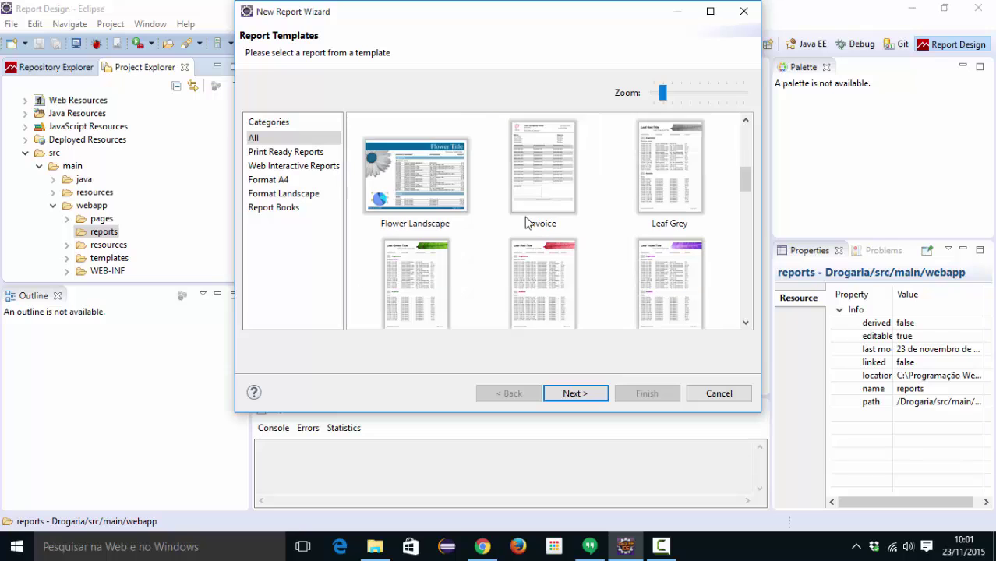
pyautogui.scroll(-2, 557, 226)
pyautogui.scroll(3, 549, 156)
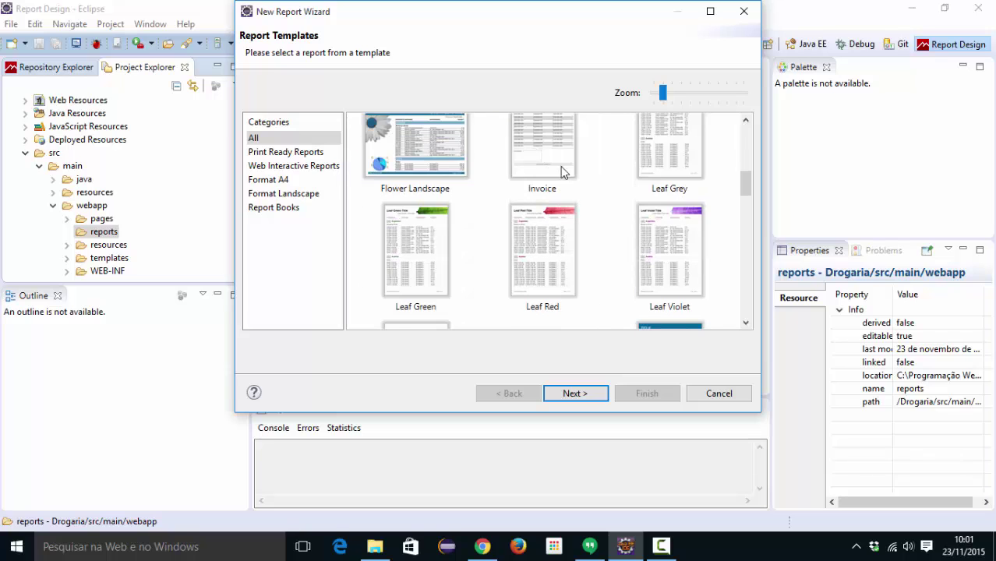
pyautogui.scroll(-10, 518, 209)
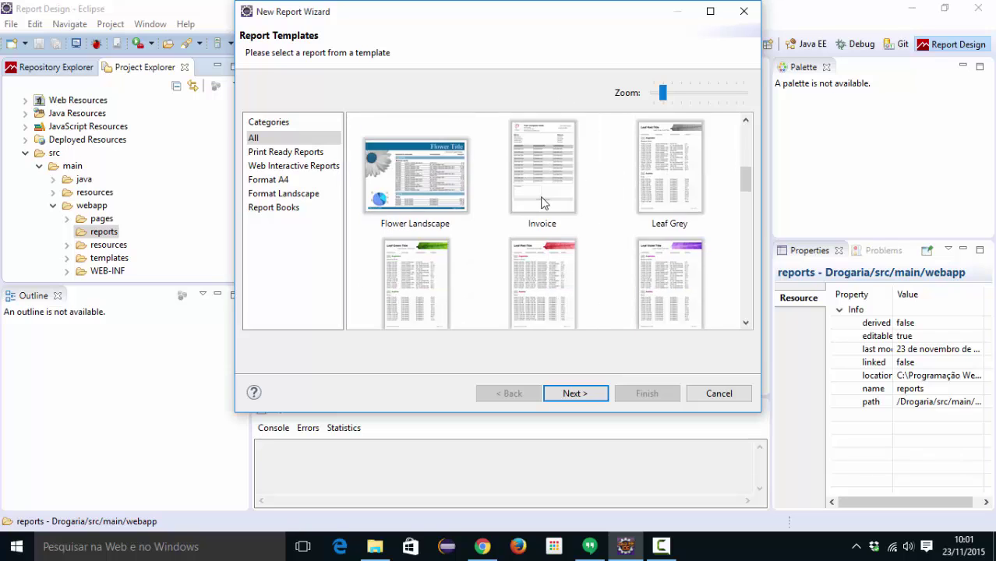
pyautogui.scroll(-3, 606, 224)
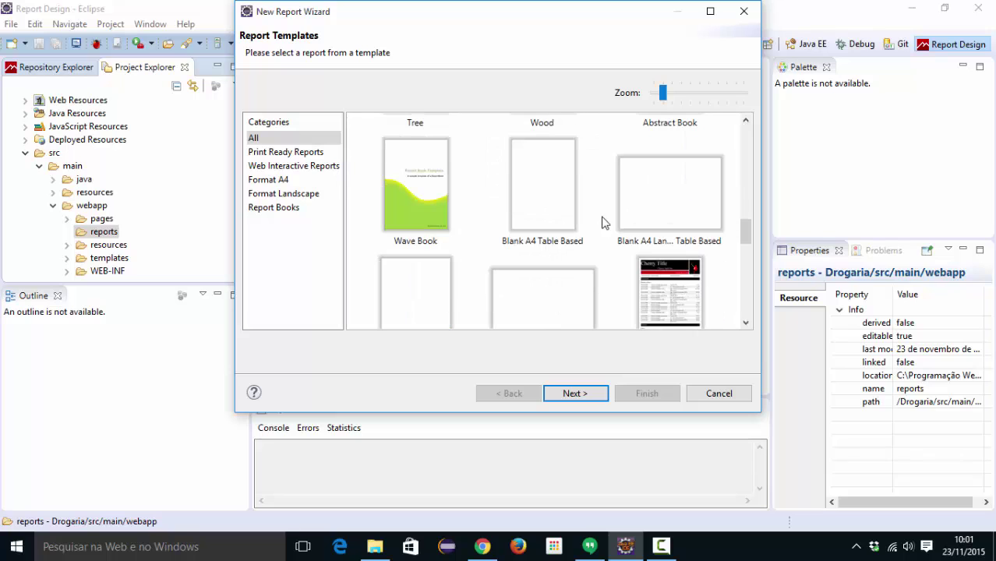
pyautogui.scroll(-1, 491, 206)
pyautogui.scroll(-5, 545, 207)
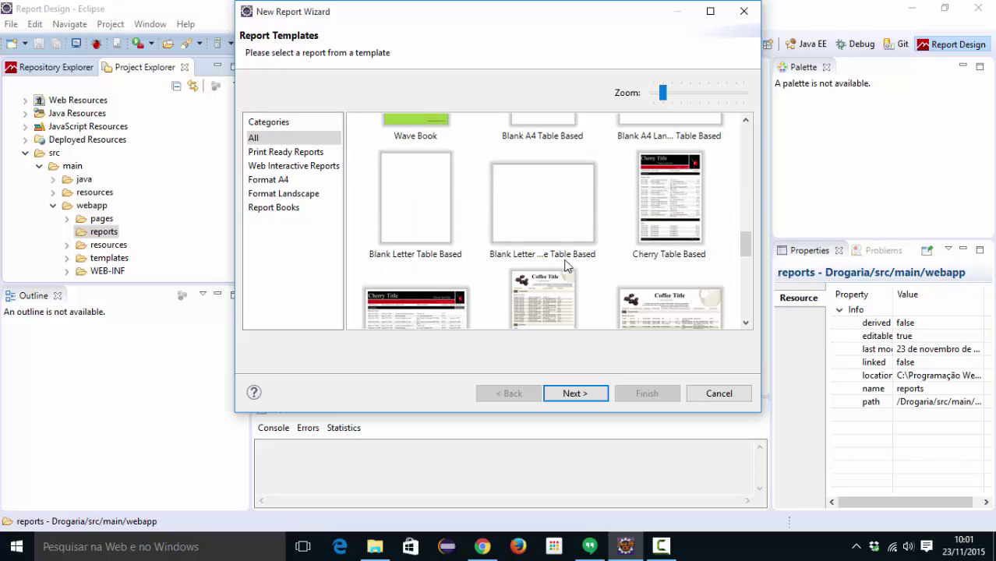
pyautogui.scroll(-5, 600, 212)
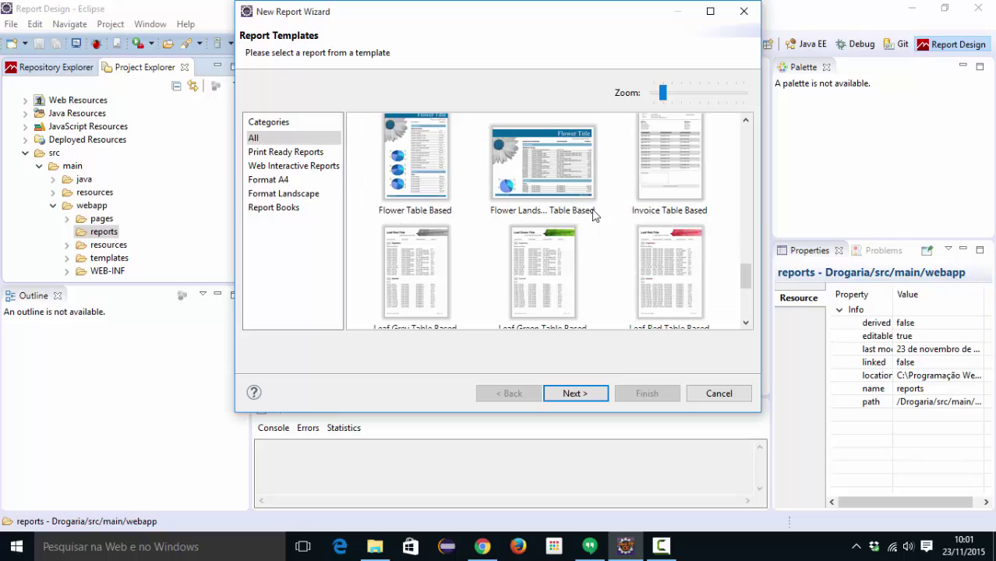
pyautogui.scroll(10, 585, 212)
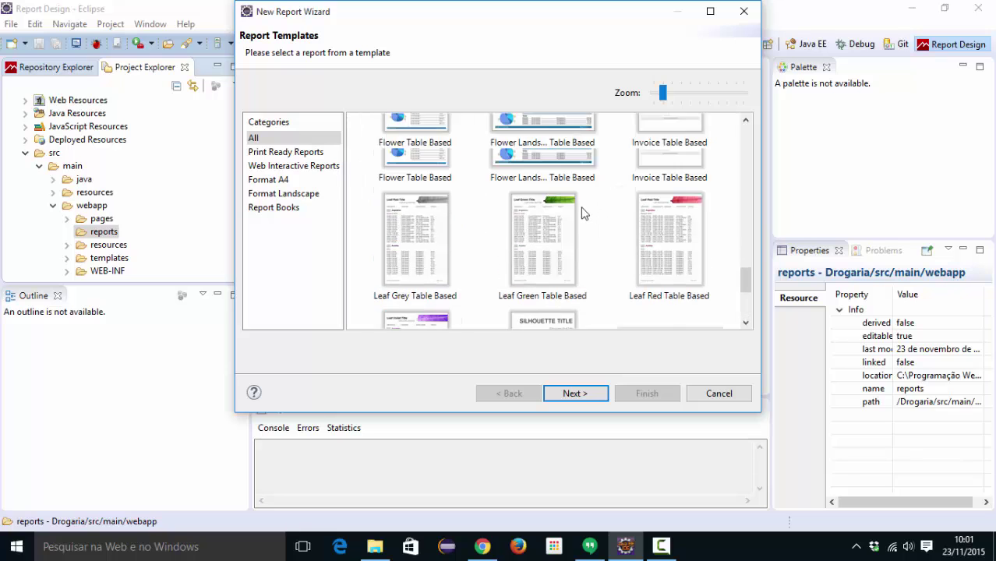
pyautogui.scroll(5, 580, 212)
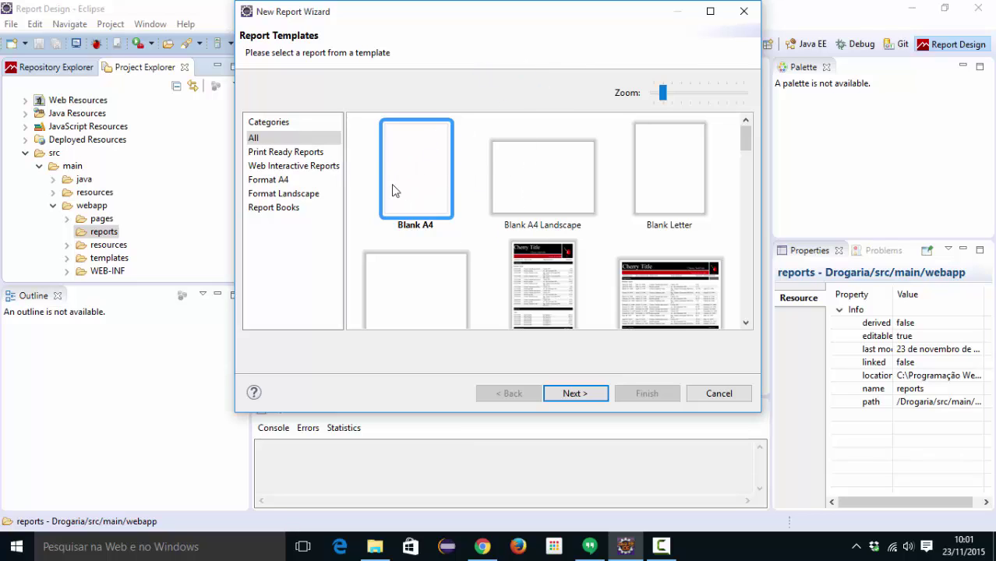
# - Accept the Blank A4 template and name the report file estados.jrxml
pyautogui.click(576, 395)
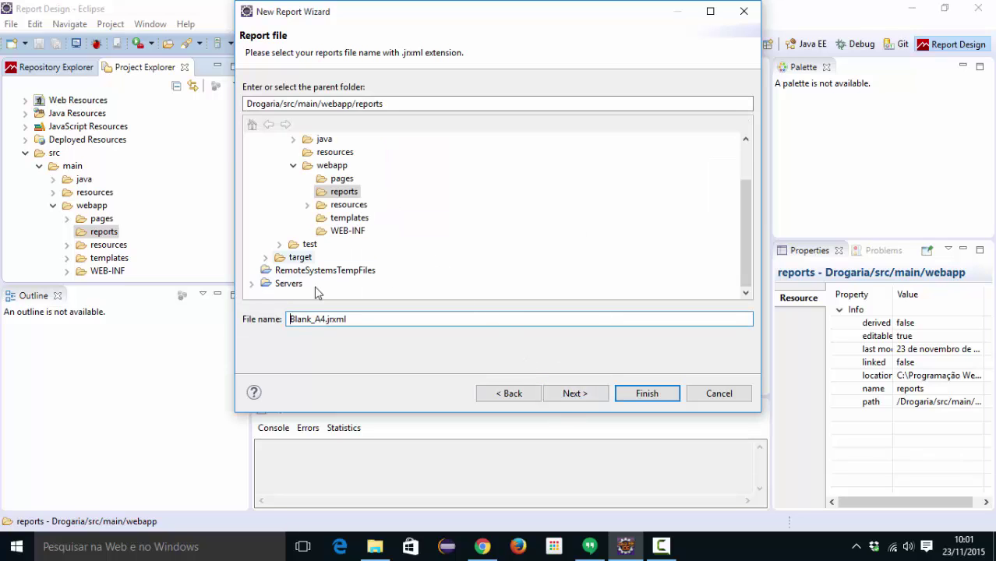
pyautogui.doubleClick(325, 321)
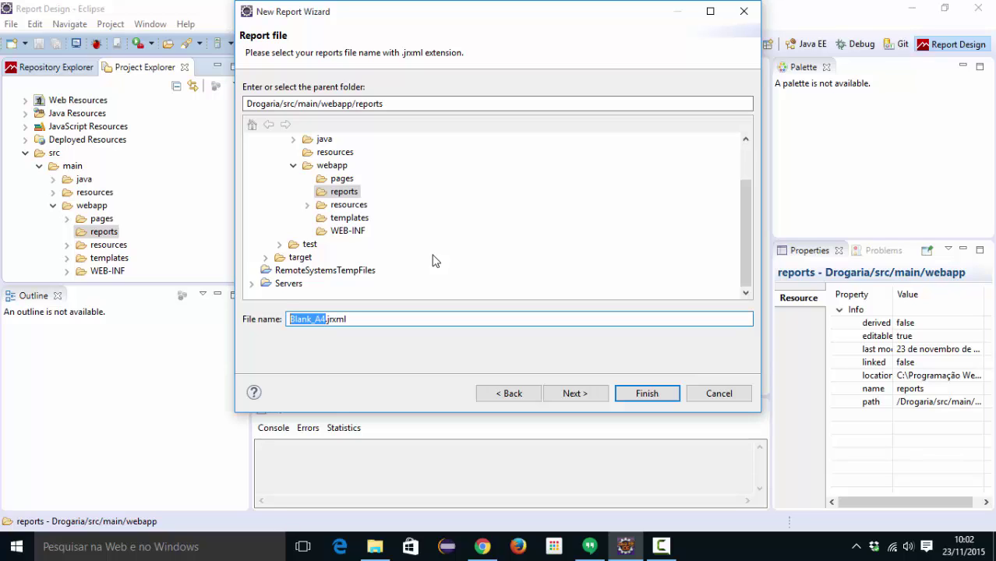
pyautogui.write('estados')
pyautogui.click(568, 394)
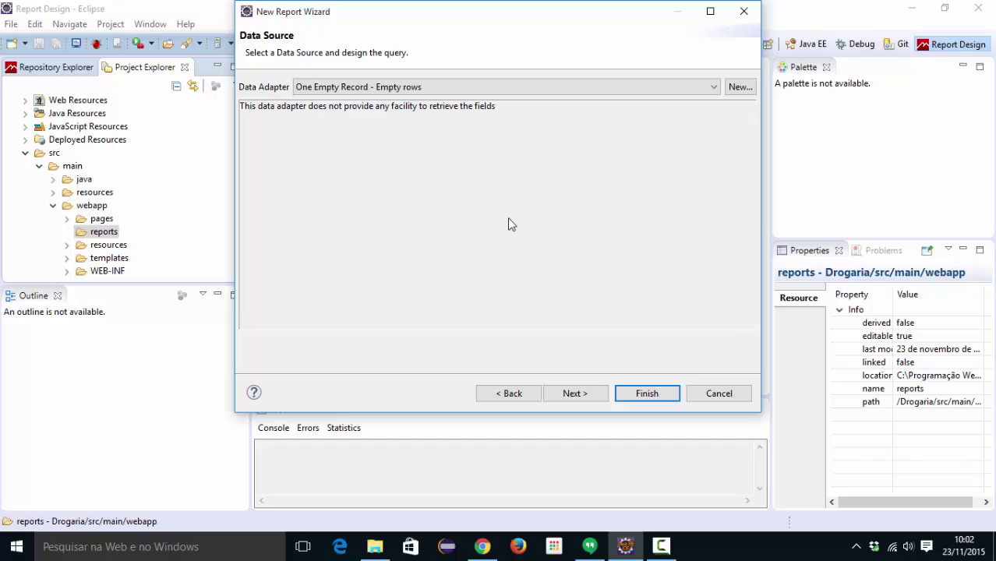
# - Set the data adapter to Drogaria Data Adapter - Database JDBC Connection and look through the outline and diagram query views
pyautogui.click(354, 88)
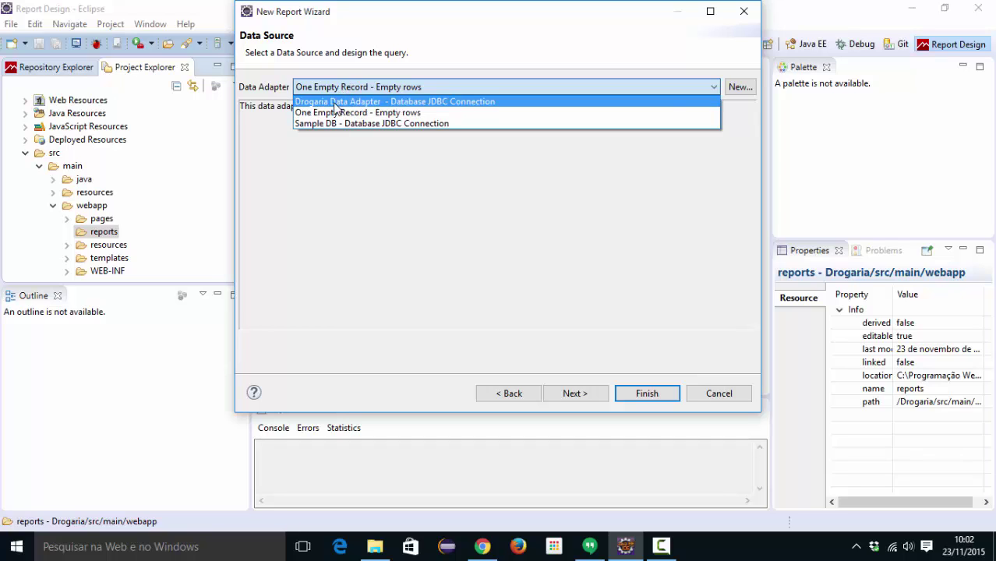
pyautogui.click(353, 104)
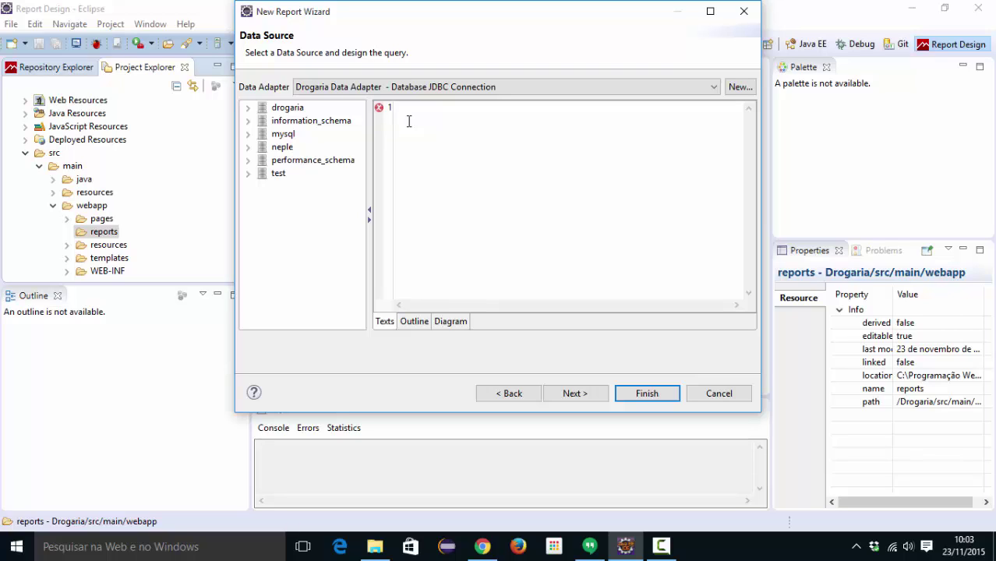
pyautogui.click(411, 320)
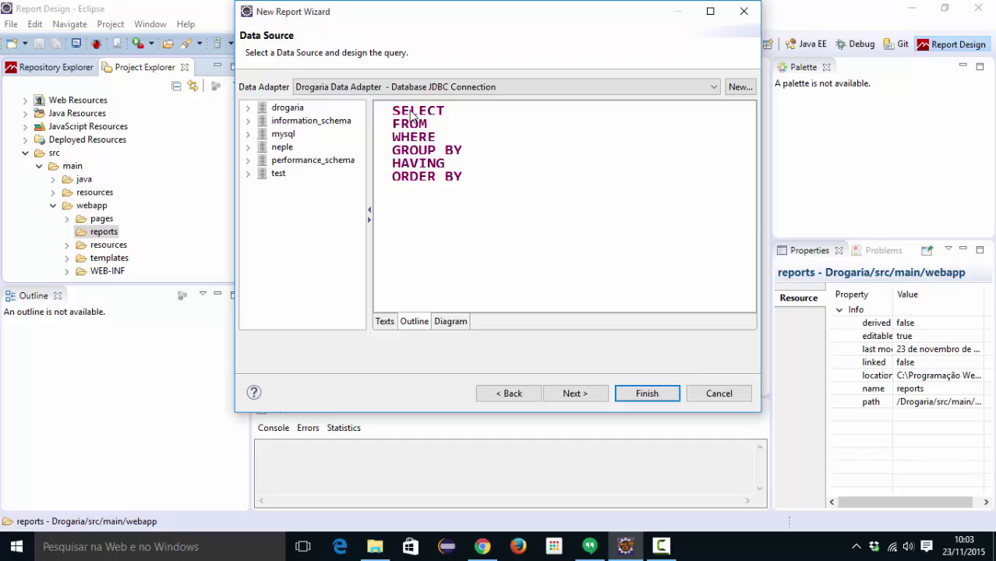
pyautogui.click(443, 323)
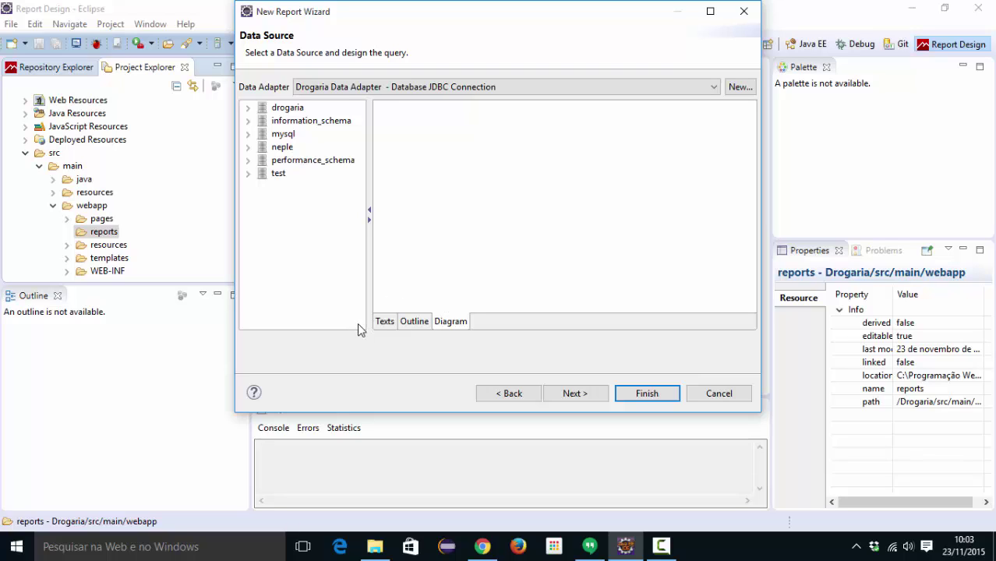
pyautogui.click(384, 323)
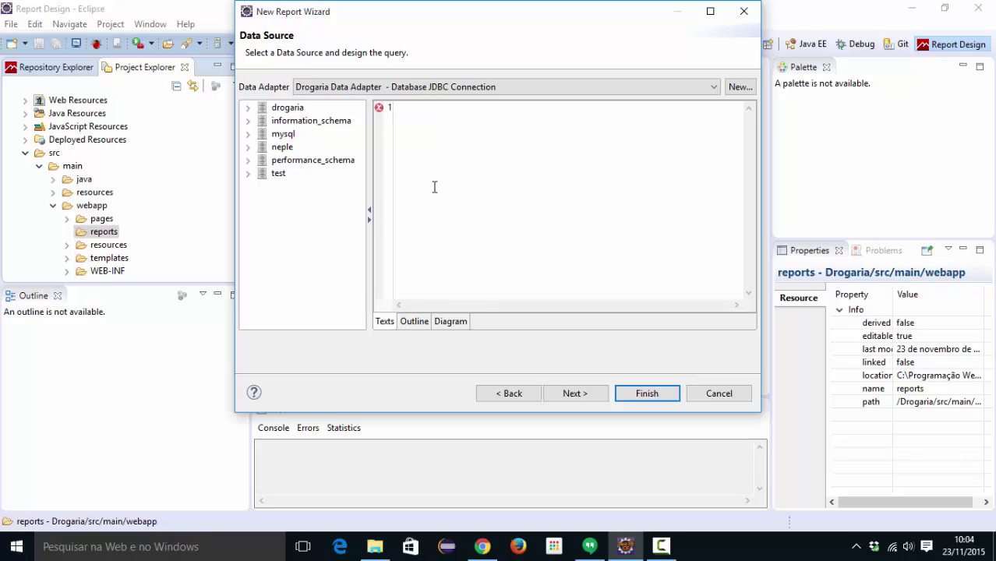
# - Add the drogaria database's estado table to the query diagram and review the generated SQL text
pyautogui.click(249, 110)
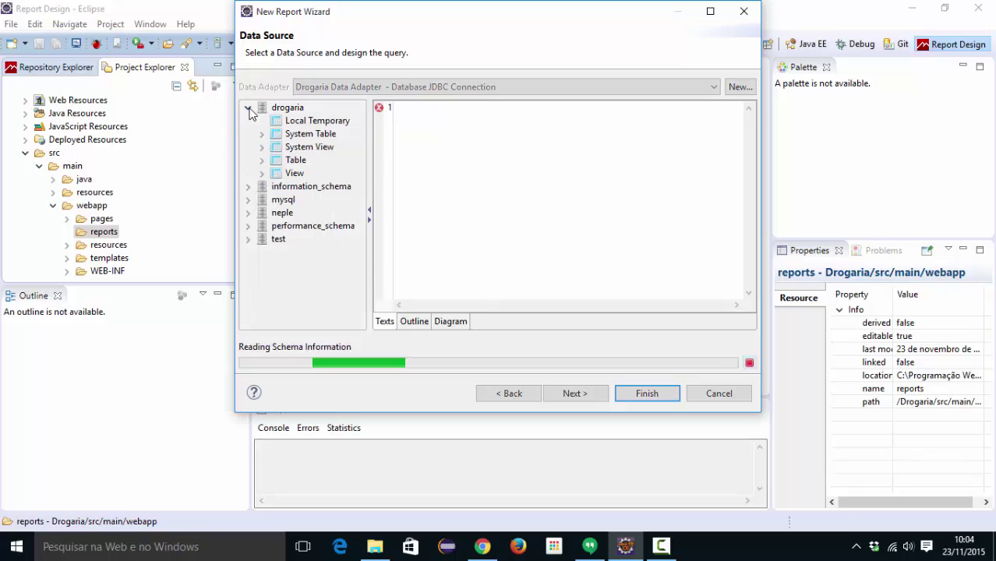
pyautogui.click(262, 162)
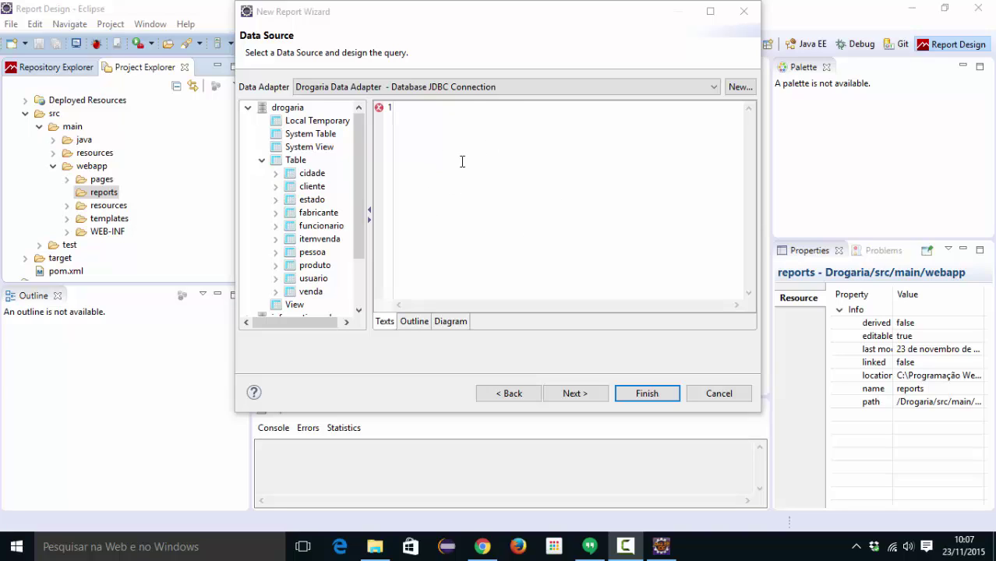
pyautogui.click(451, 322)
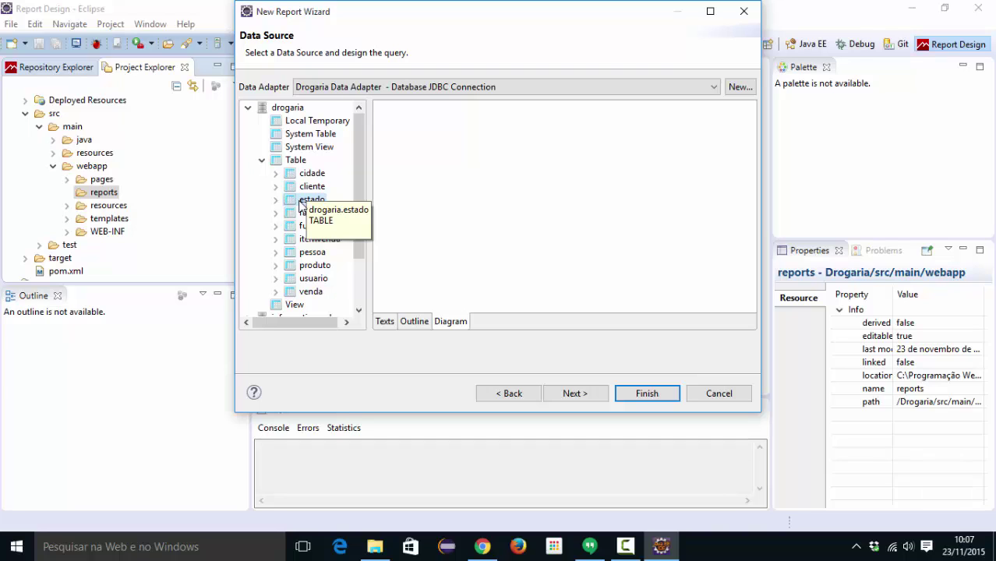
pyautogui.moveTo(301, 201); pyautogui.dragTo(559, 195)
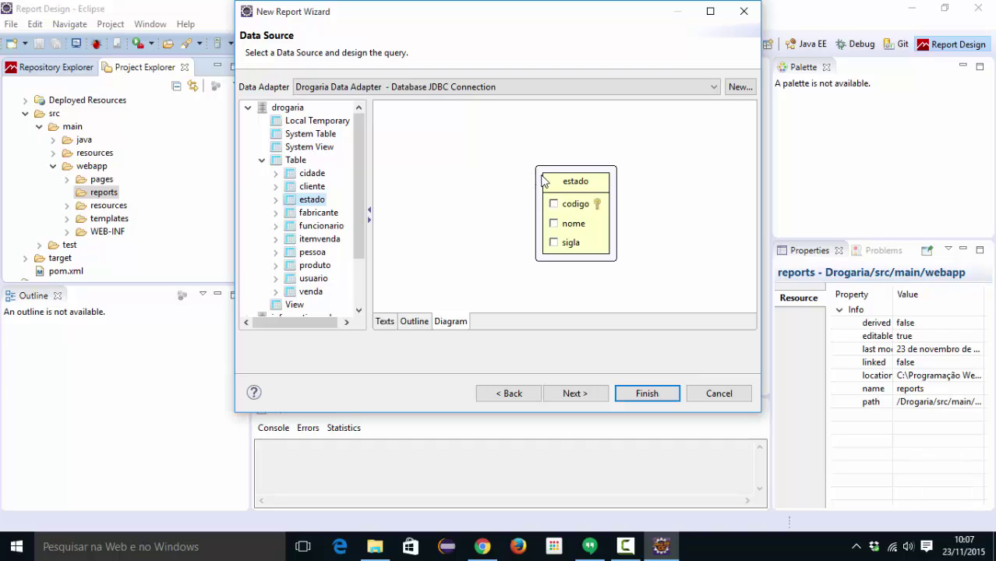
pyautogui.moveTo(545, 177); pyautogui.dragTo(478, 151)
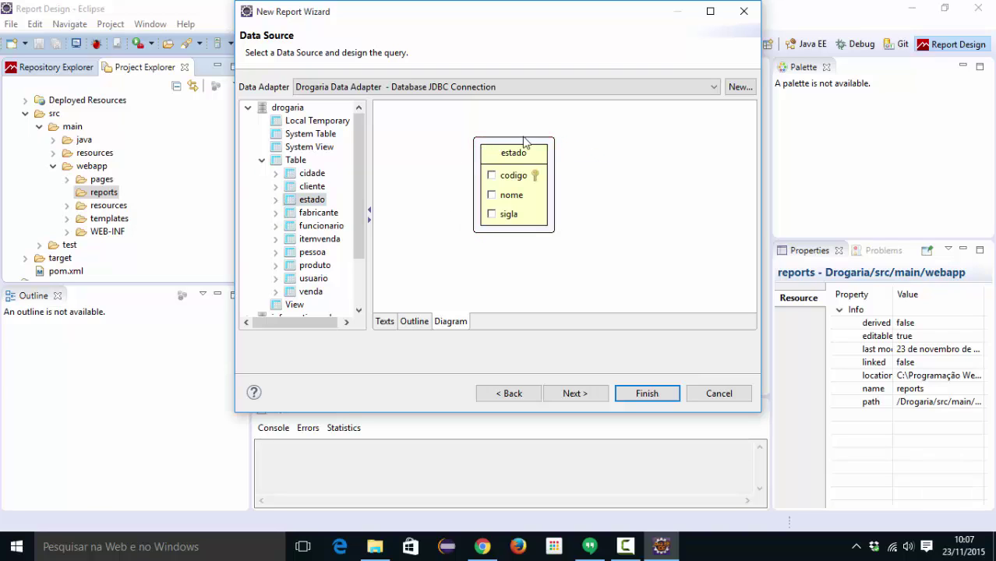
pyautogui.click(386, 322)
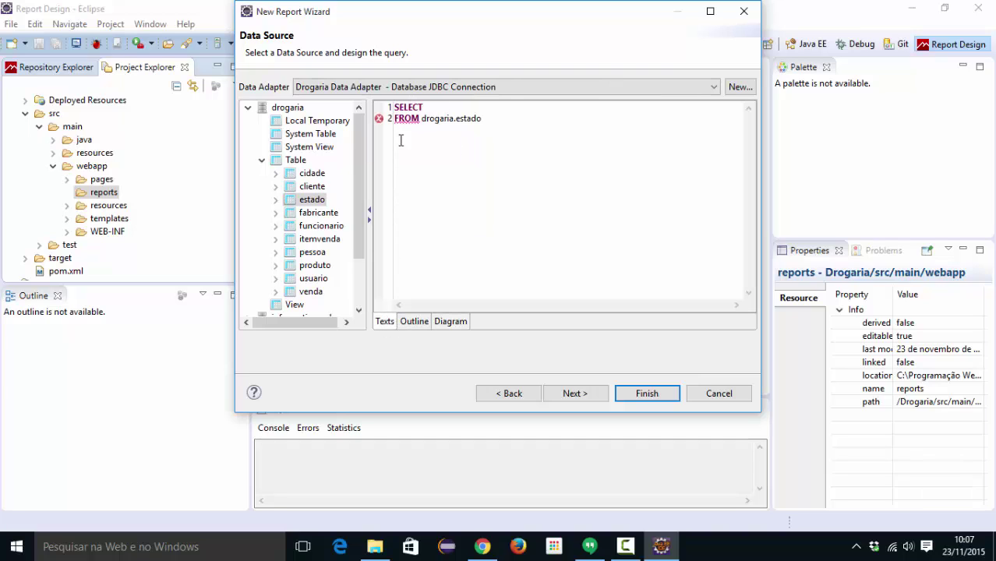
pyautogui.click(450, 322)
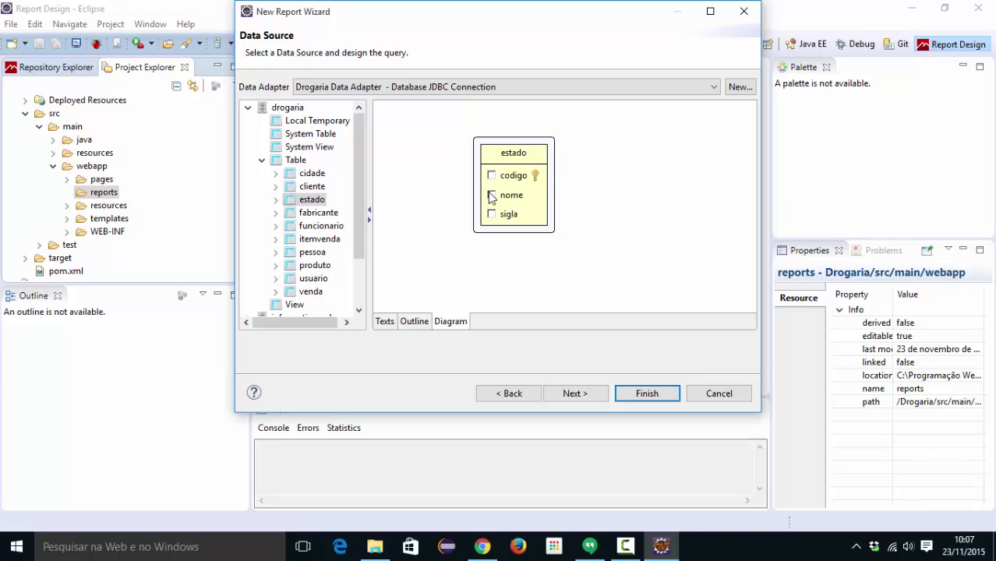
# - Include the nome and sigla columns of the estado table in the query and check the generated SQL text
pyautogui.moveTo(504, 199); pyautogui.dragTo(524, 213)
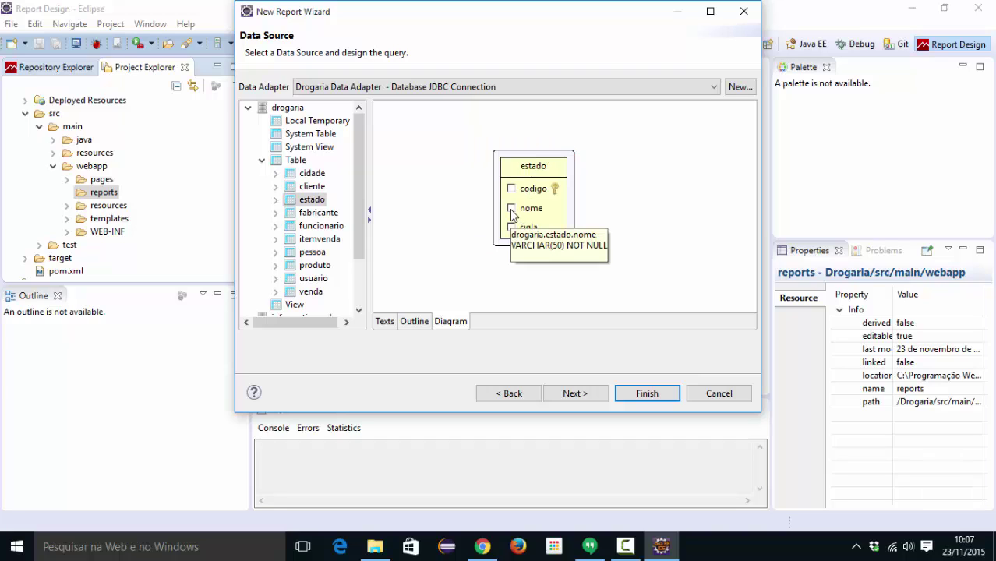
pyautogui.click(511, 209)
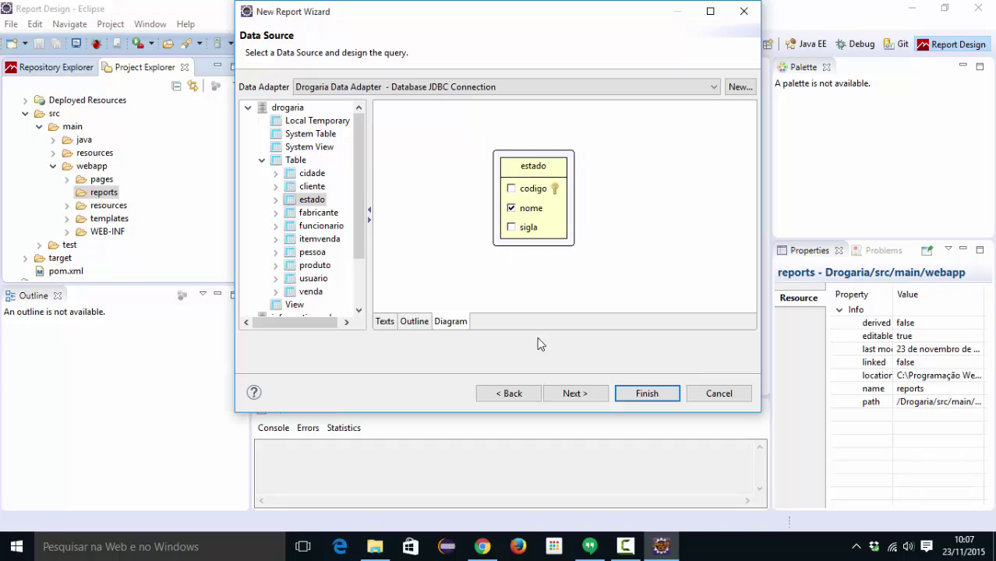
pyautogui.click(512, 227)
pyautogui.click(382, 322)
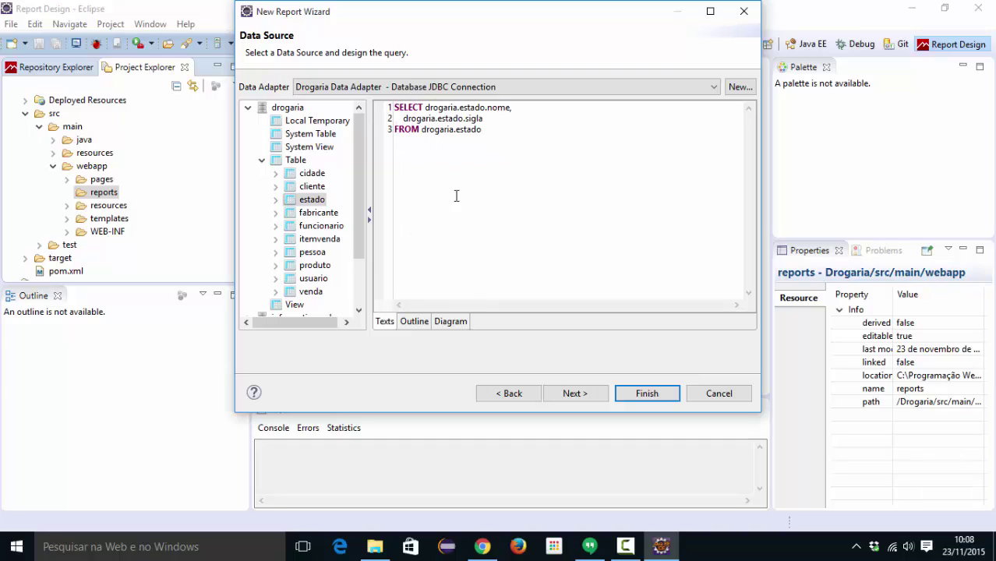
# - Examine the SELECT and FROM clauses in the query outline and compare them with the diagram and SQL text
pyautogui.click(449, 322)
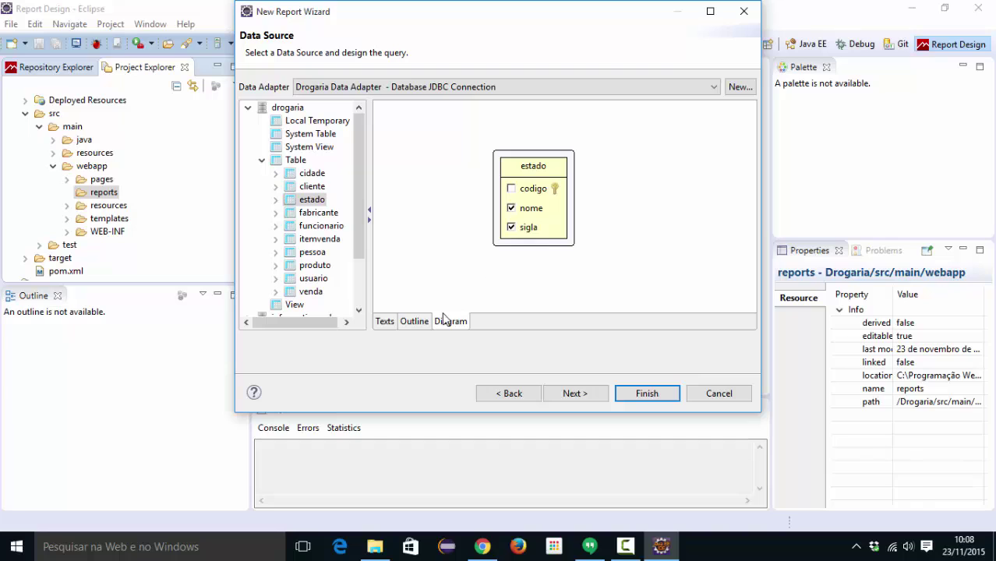
pyautogui.click(407, 320)
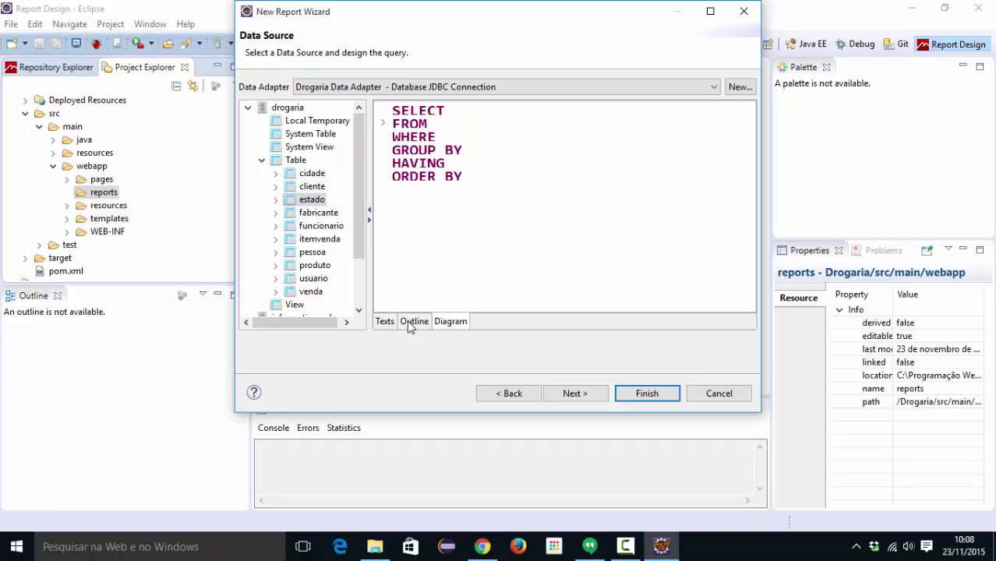
pyautogui.click(382, 111)
pyautogui.click(382, 150)
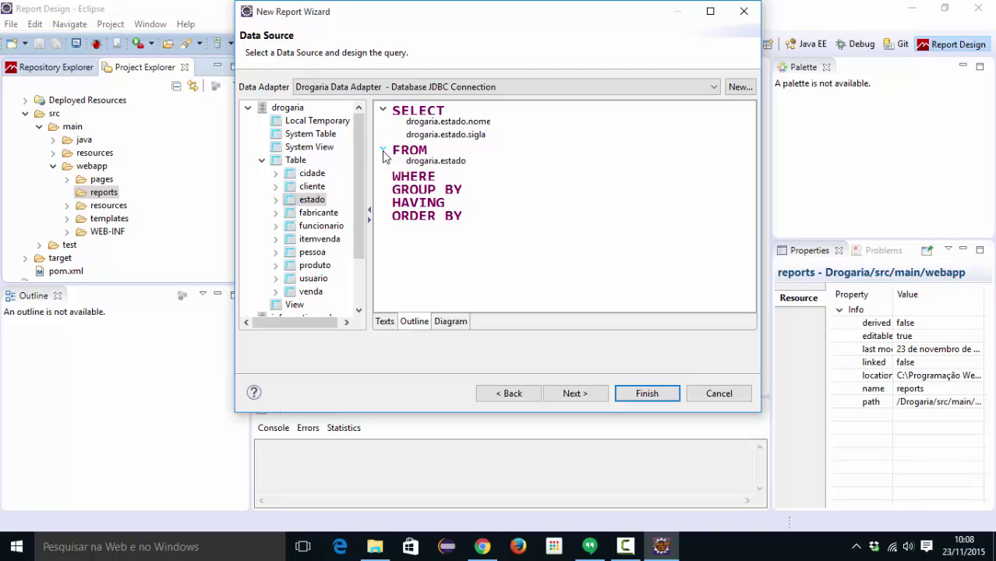
pyautogui.click(382, 149)
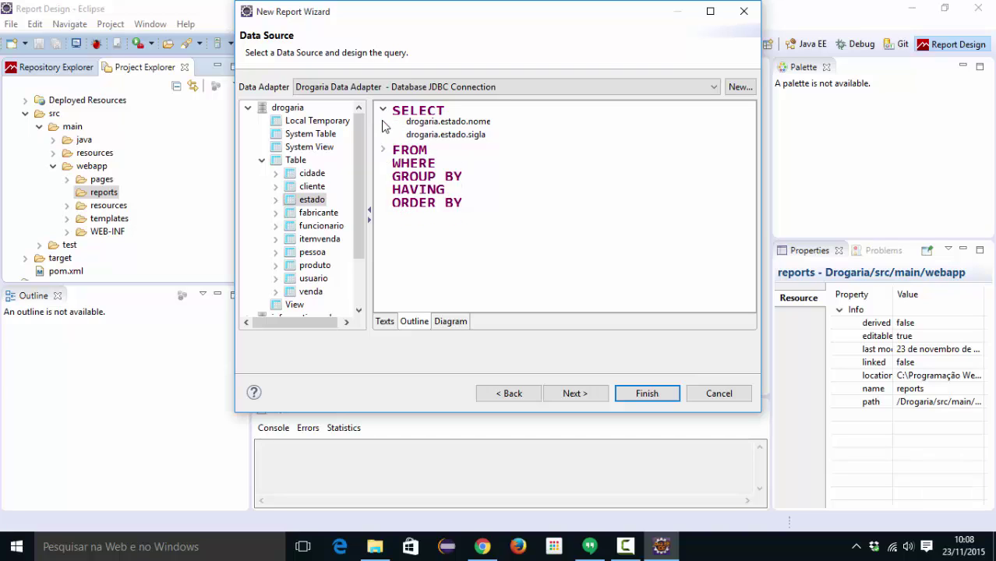
pyautogui.click(382, 111)
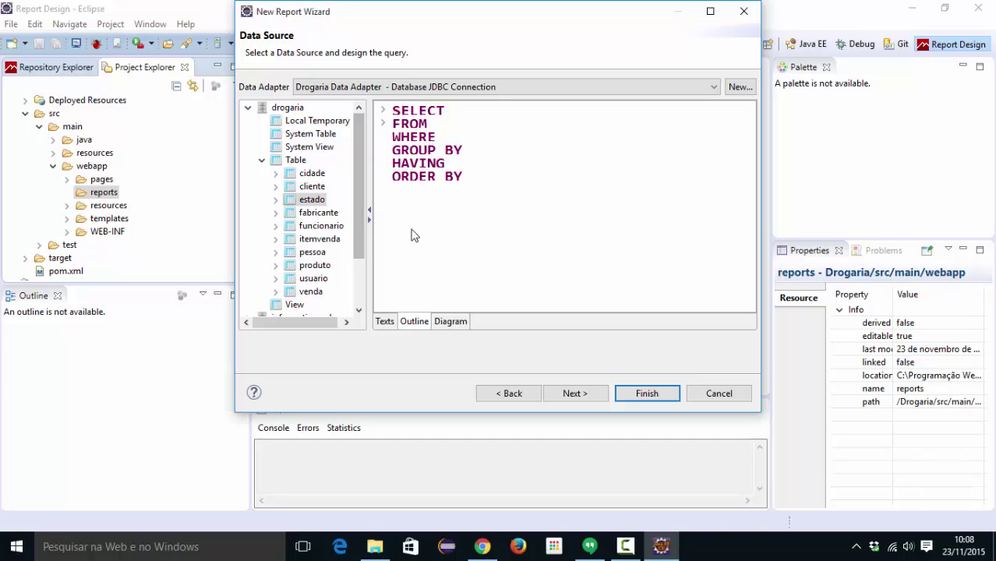
pyautogui.click(451, 322)
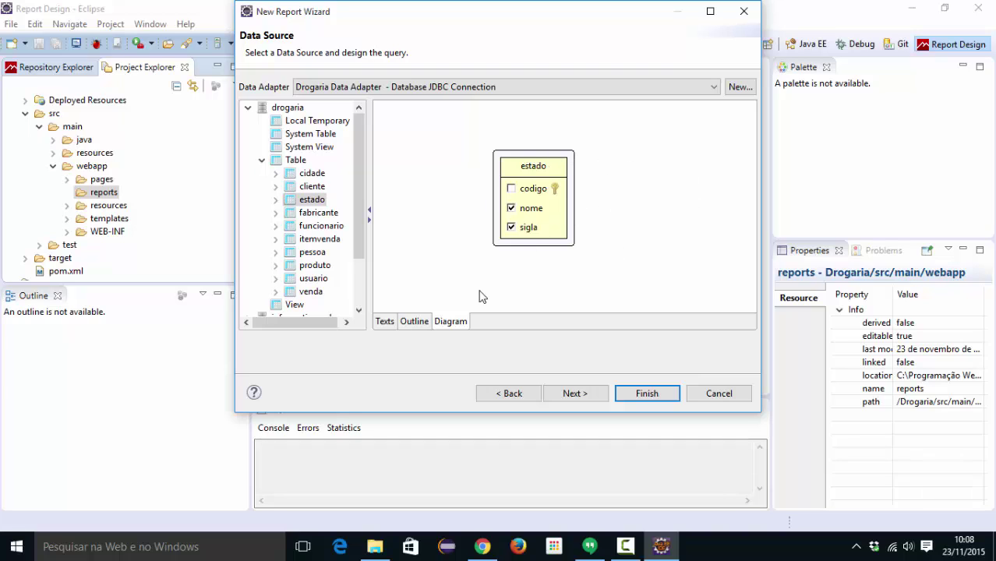
pyautogui.click(385, 321)
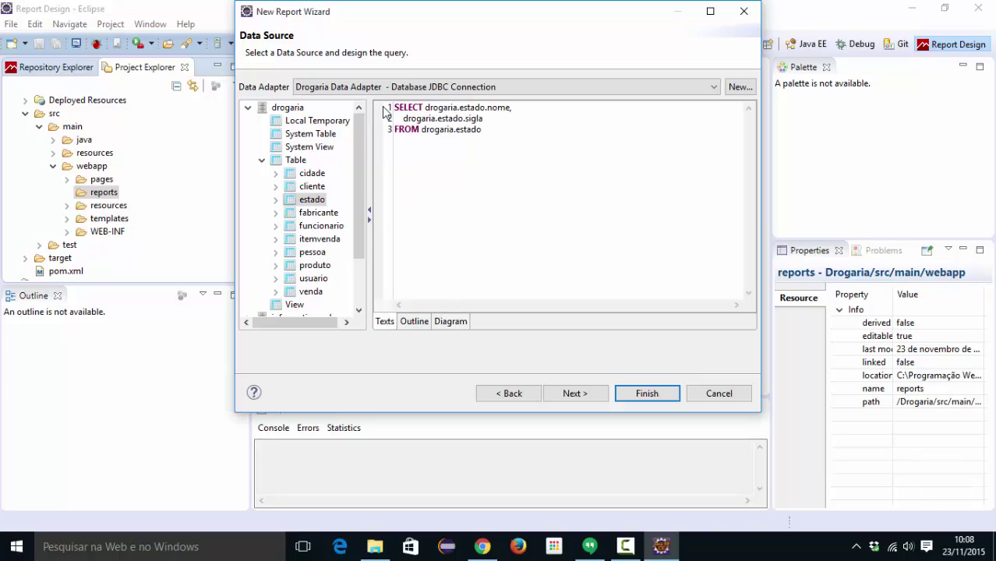
# - Add the estado table's nome column to the query's ORDER BY clause through the outline view
pyautogui.click(412, 322)
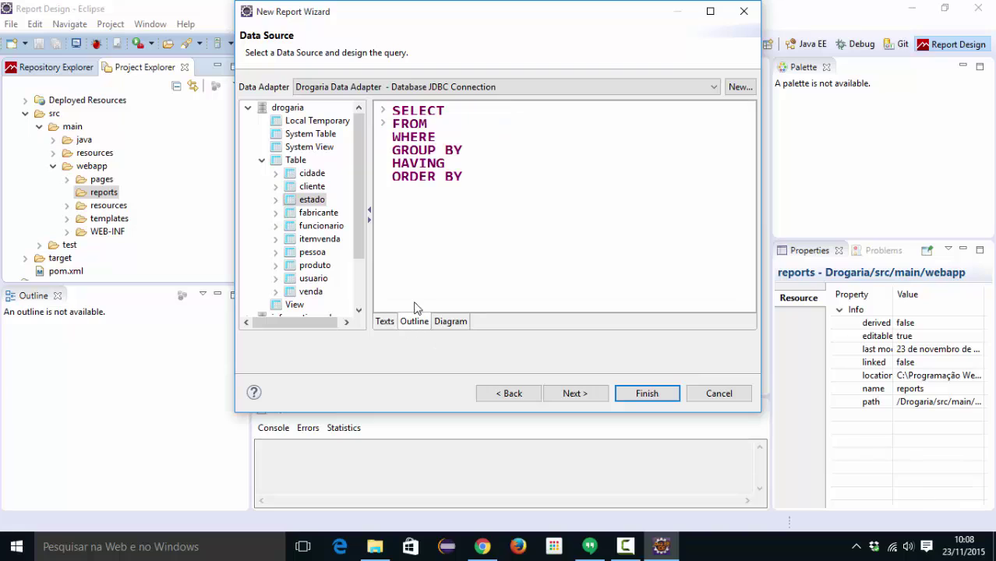
pyautogui.click(415, 183)
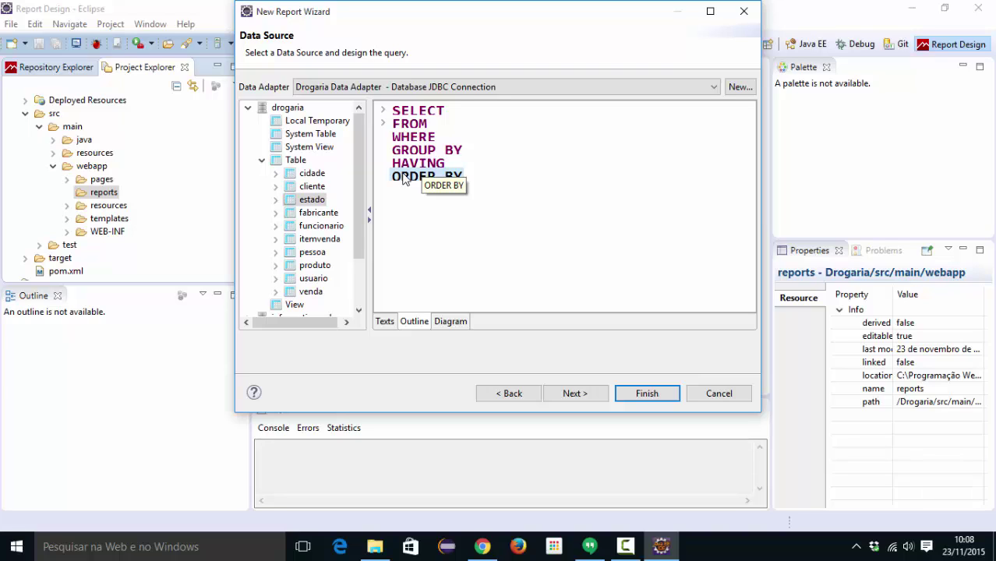
pyautogui.rightClick(403, 177)
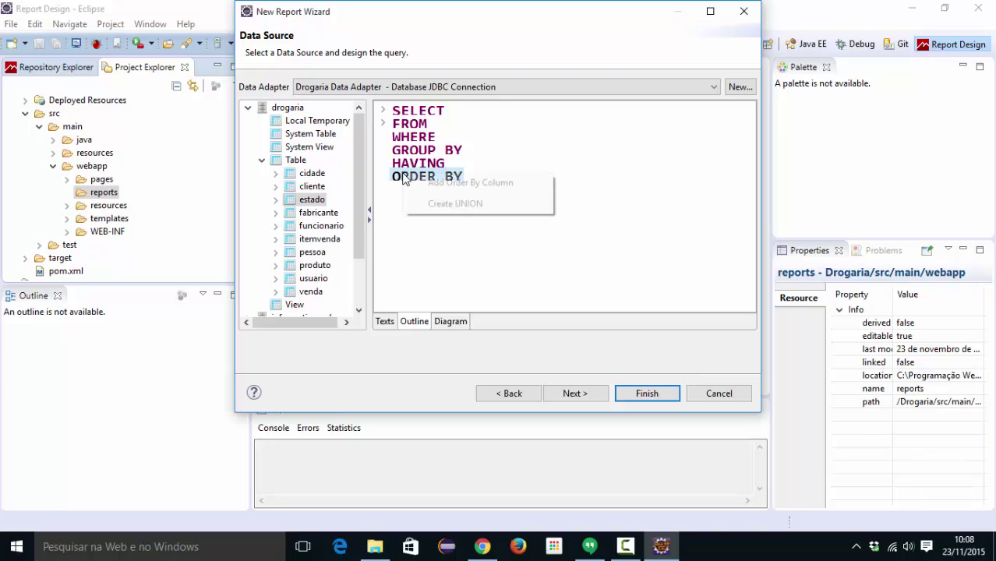
pyautogui.click(497, 184)
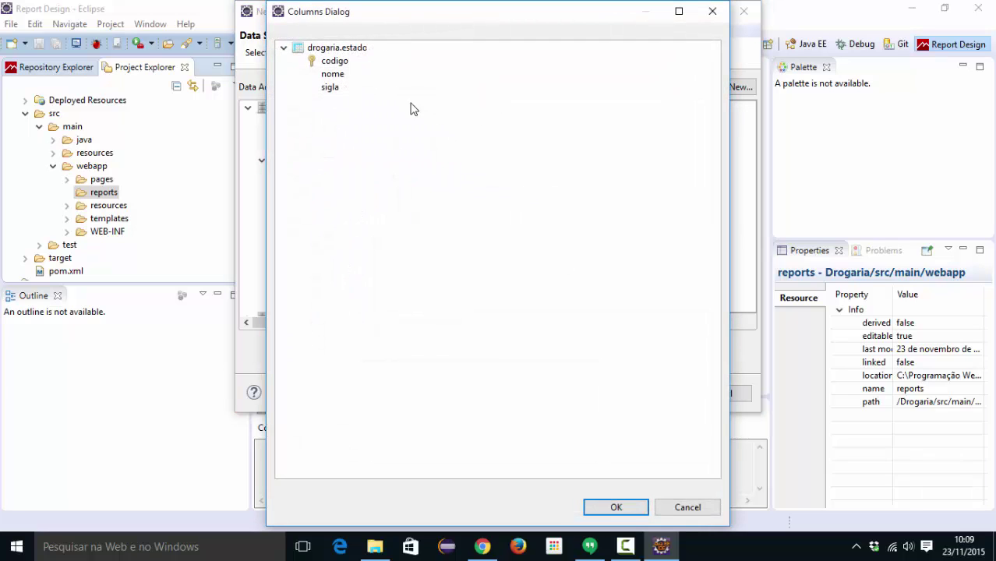
pyautogui.click(336, 73)
pyautogui.click(615, 506)
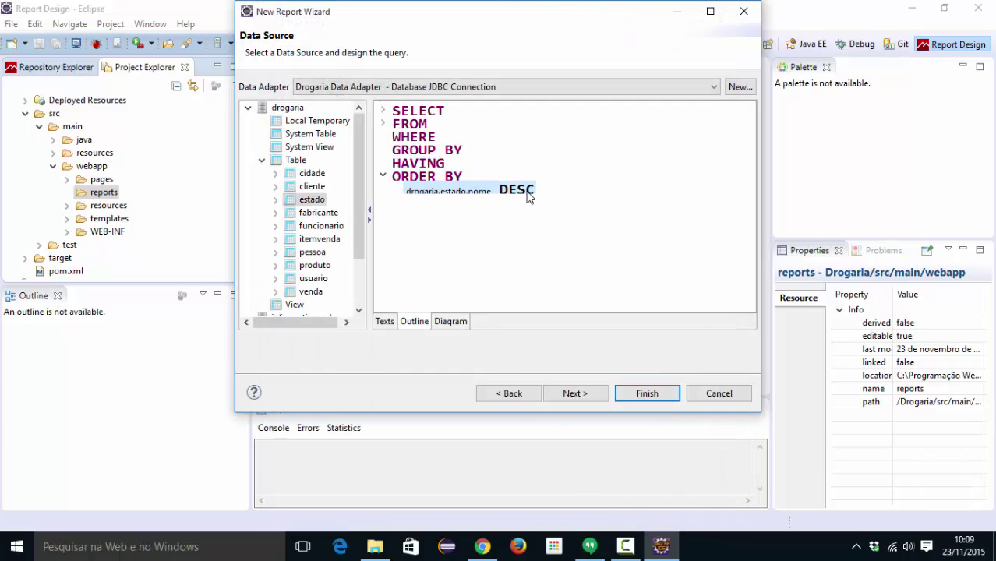
# - Toggle the sort direction of the nome column in the ORDER BY clause, ending on ASC
pyautogui.click(518, 193)
pyautogui.click(521, 192)
pyautogui.click(522, 193)
pyautogui.click(513, 193)
pyautogui.click(515, 192)
pyautogui.click(515, 192)
pyautogui.click(514, 193)
pyautogui.click(515, 192)
pyautogui.click(515, 193)
# - Review the sorted query as text, outline and diagram, and accept it to continue to field selection
pyautogui.click(383, 322)
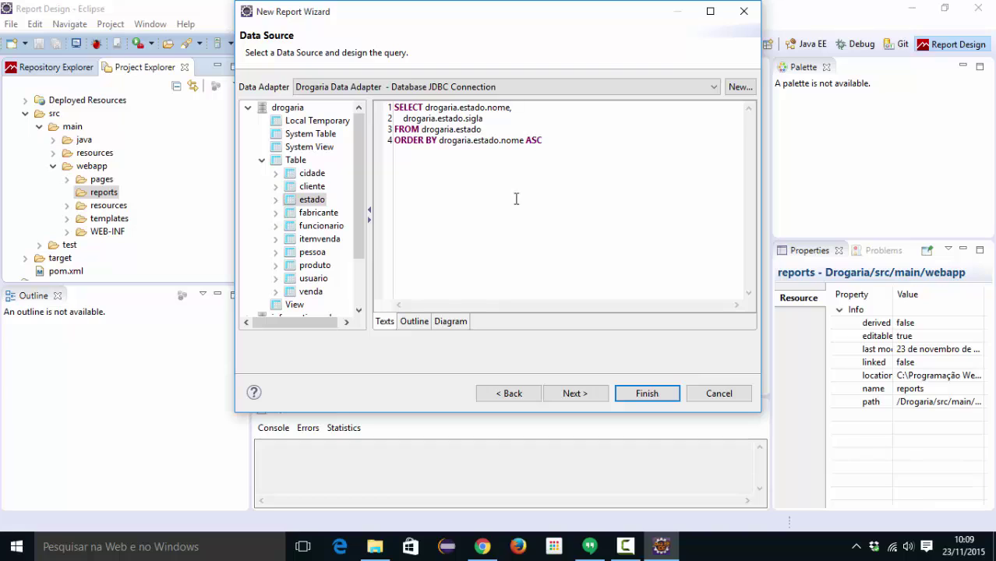
pyautogui.click(407, 325)
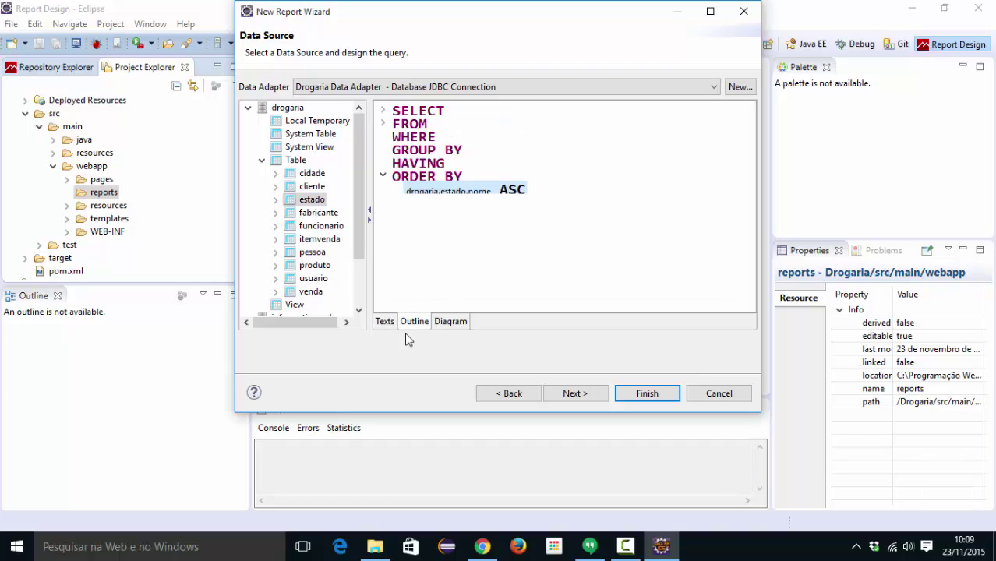
pyautogui.click(383, 123)
pyautogui.click(383, 111)
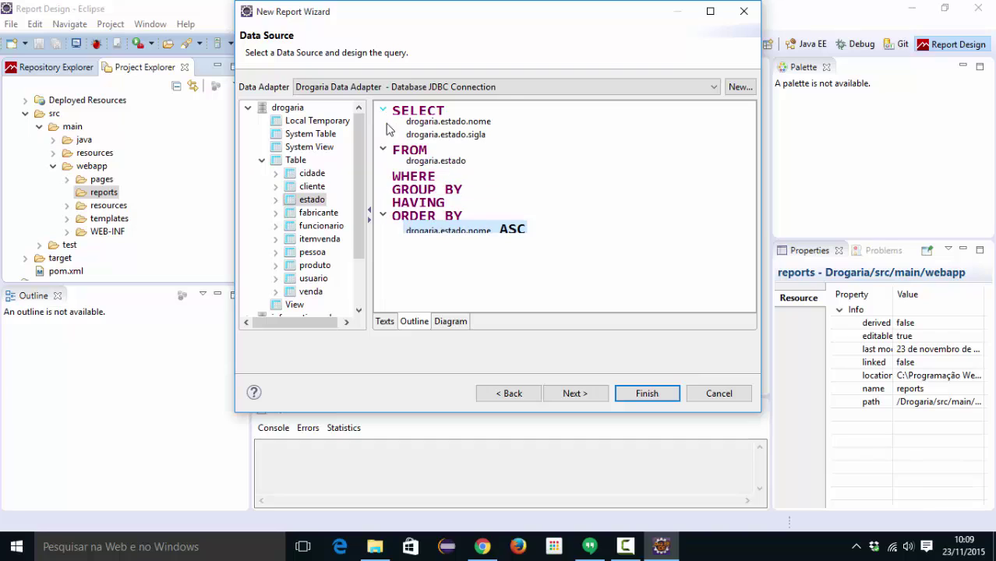
pyautogui.click(451, 322)
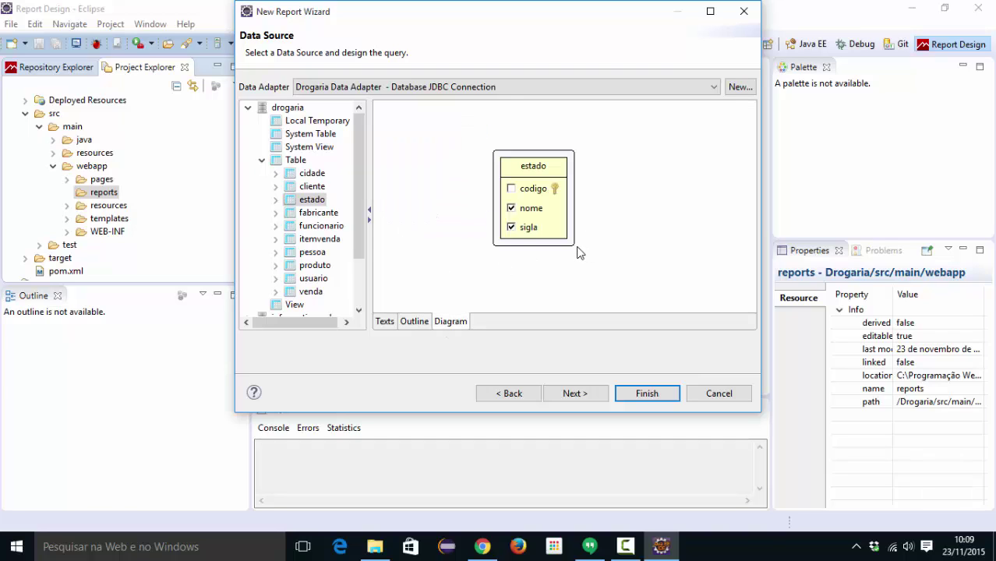
pyautogui.click(575, 394)
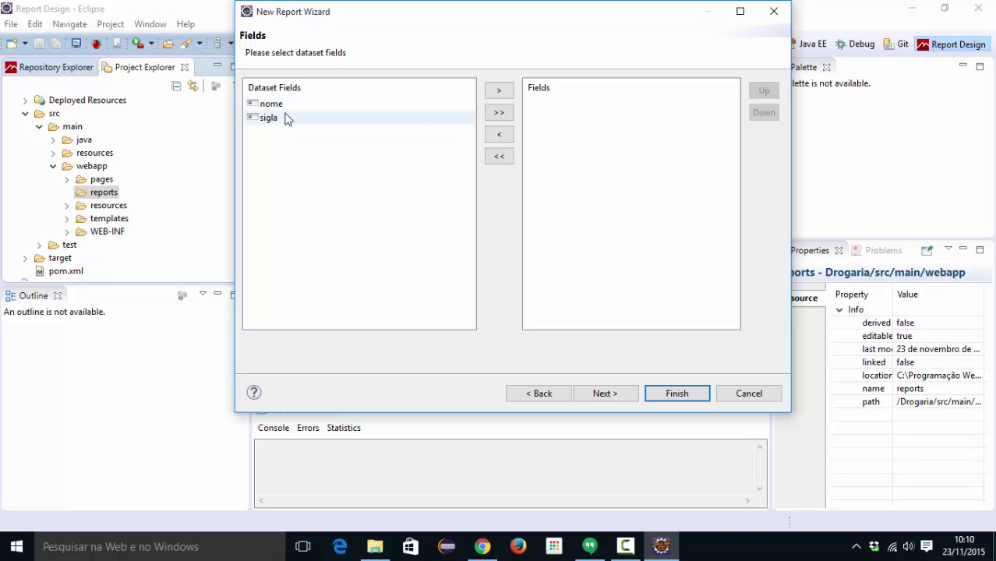
# - Include both dataset fields, nome and sigla, leave the grouping empty and generate the report
pyautogui.click(501, 117)
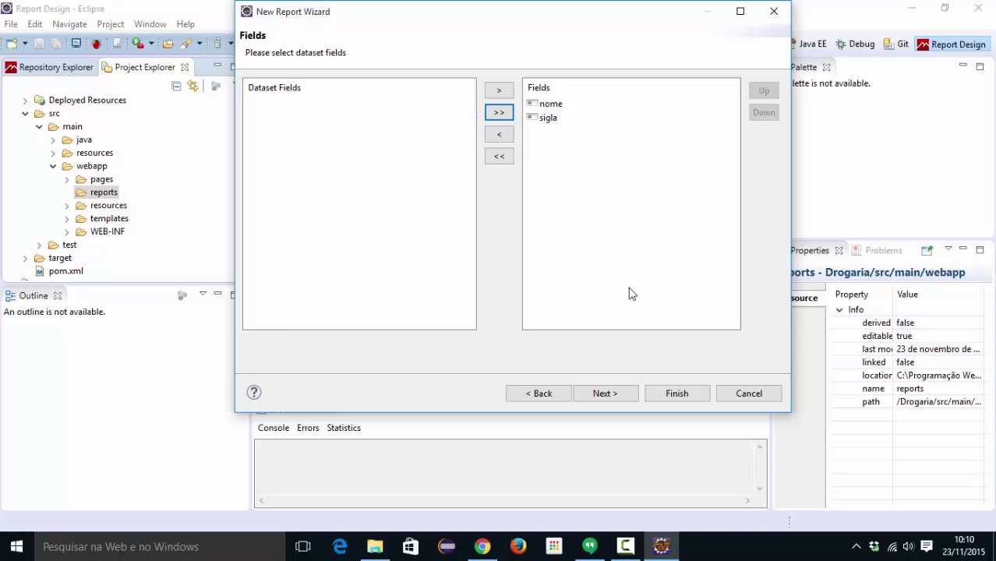
pyautogui.click(606, 395)
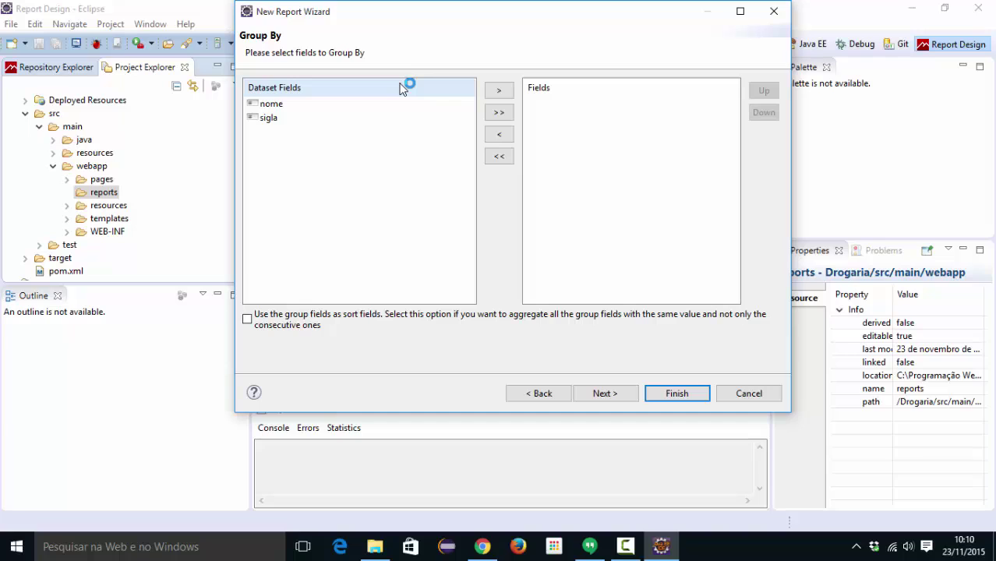
pyautogui.click(606, 394)
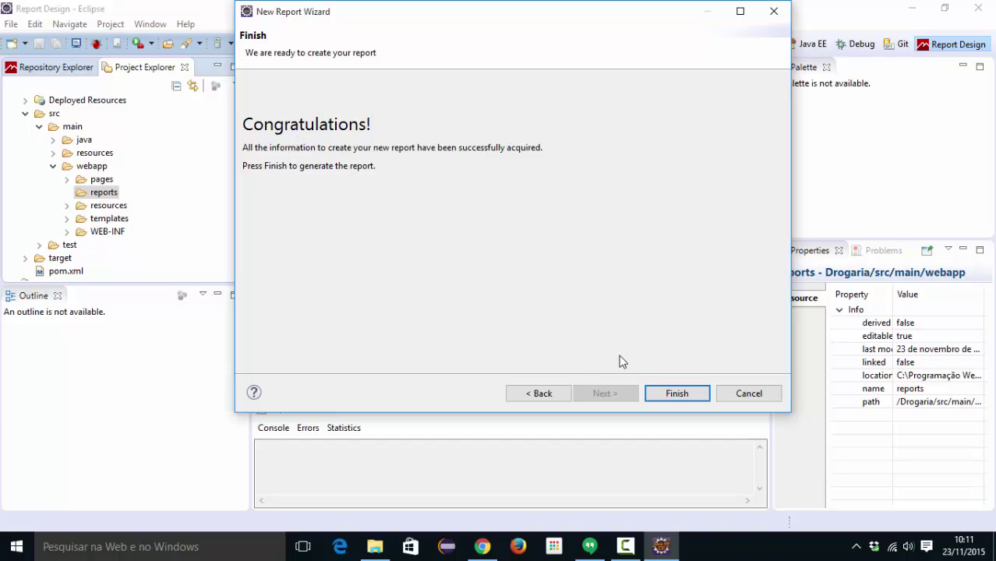
pyautogui.click(681, 398)
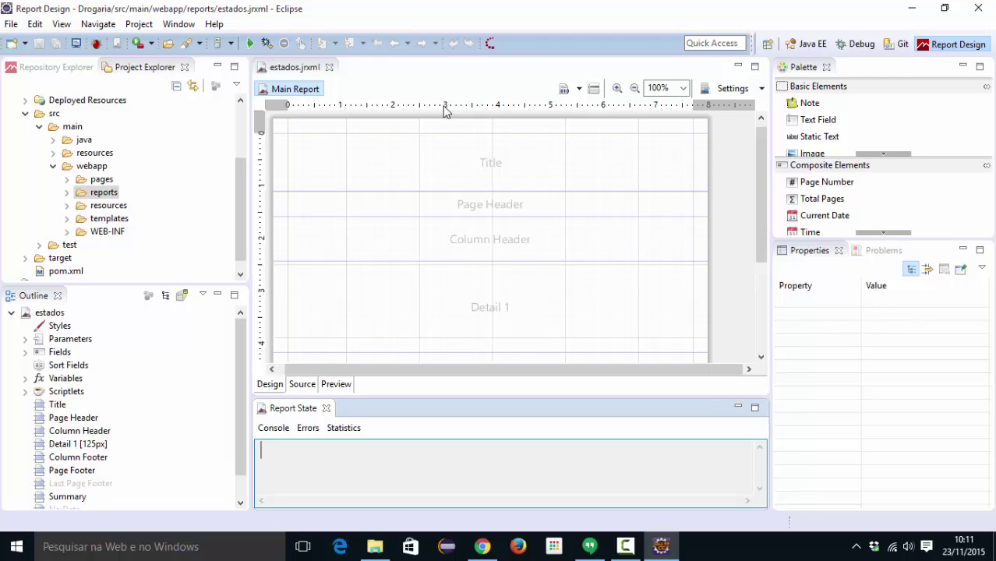
# - Examine the bands of the estados.jrxml design, from Title and the headers through Detail 1 to the footers and Summary
pyautogui.scroll(-2, 610, 236)
pyautogui.scroll(1, 610, 236)
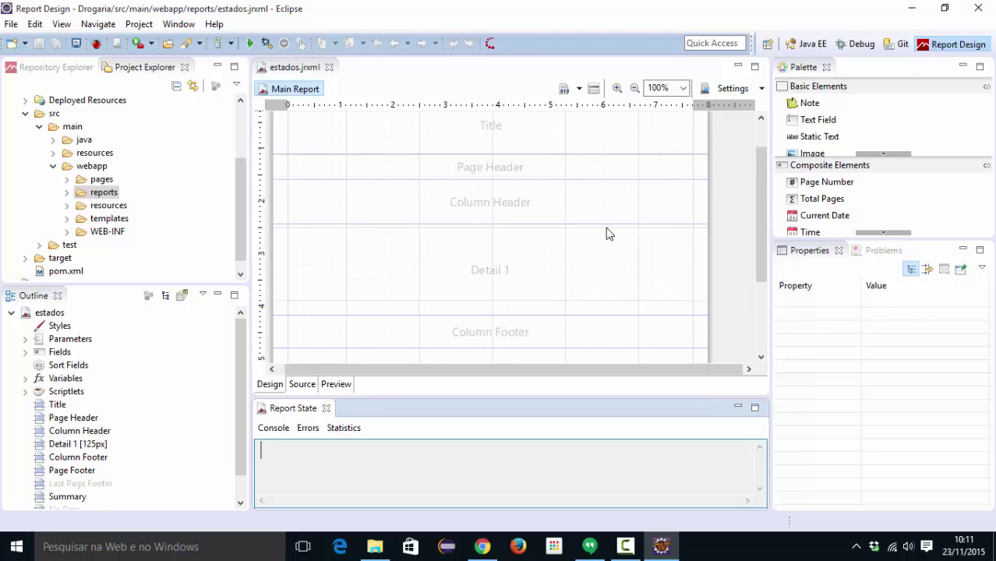
pyautogui.scroll(1, 616, 231)
pyautogui.scroll(-2, 559, 207)
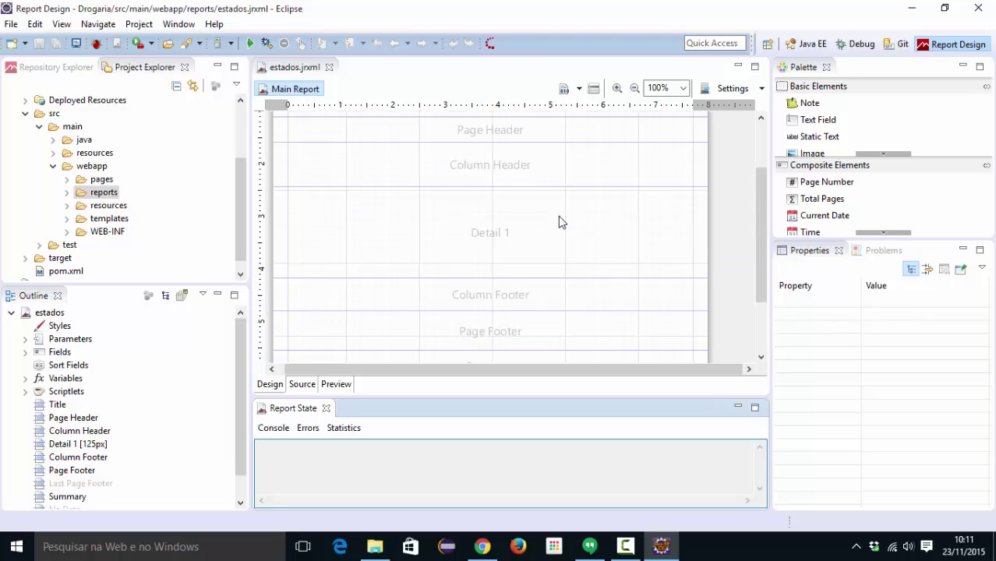
pyautogui.scroll(-2, 559, 218)
pyautogui.scroll(4, 553, 205)
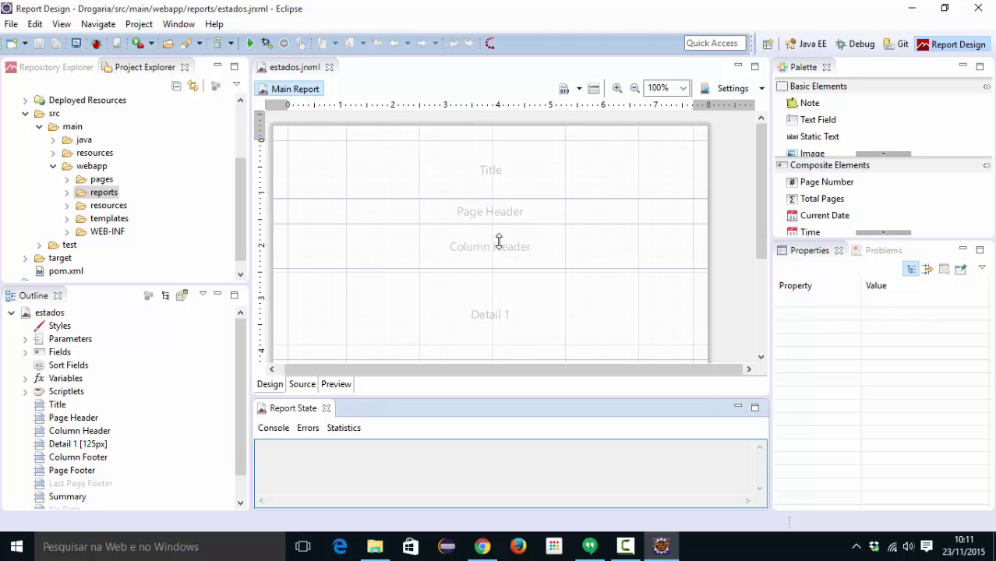
pyautogui.scroll(-1, 531, 243)
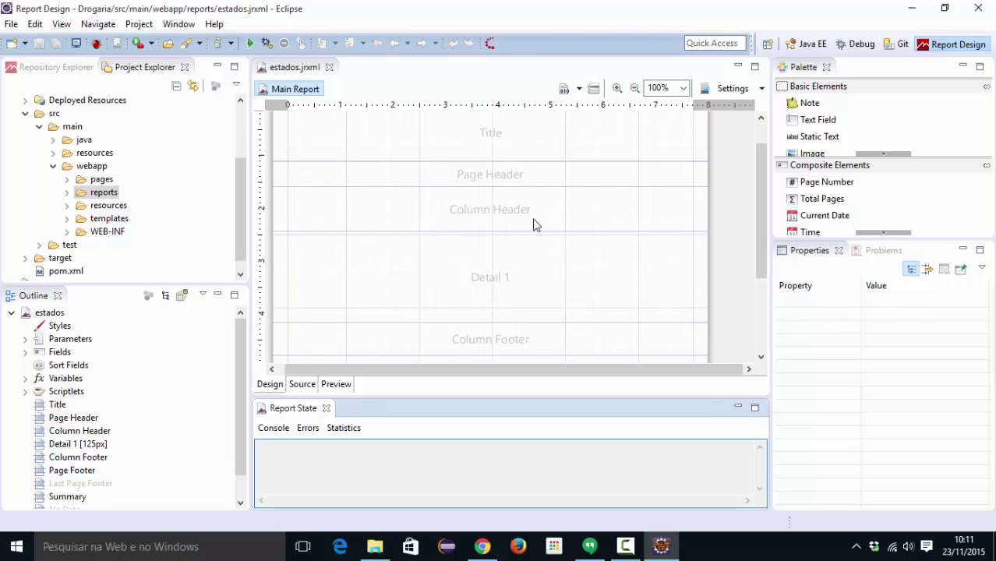
pyautogui.scroll(-1, 475, 261)
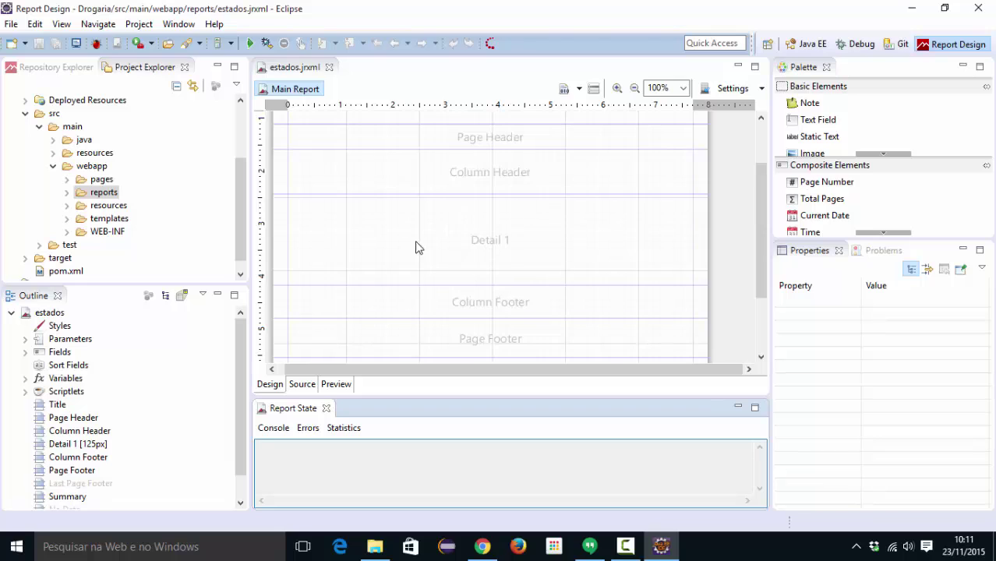
pyautogui.scroll(-1, 431, 265)
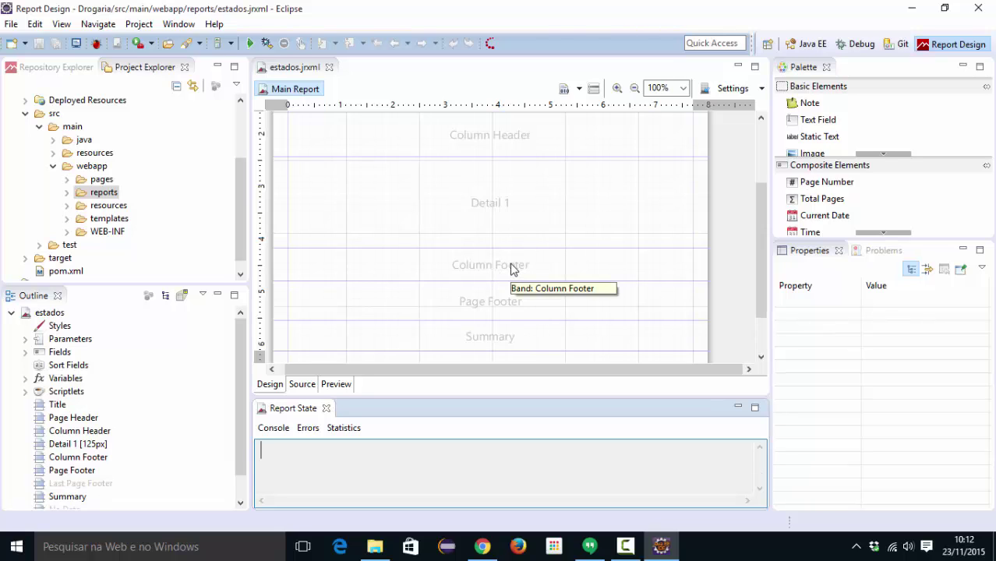
pyautogui.scroll(3, 514, 261)
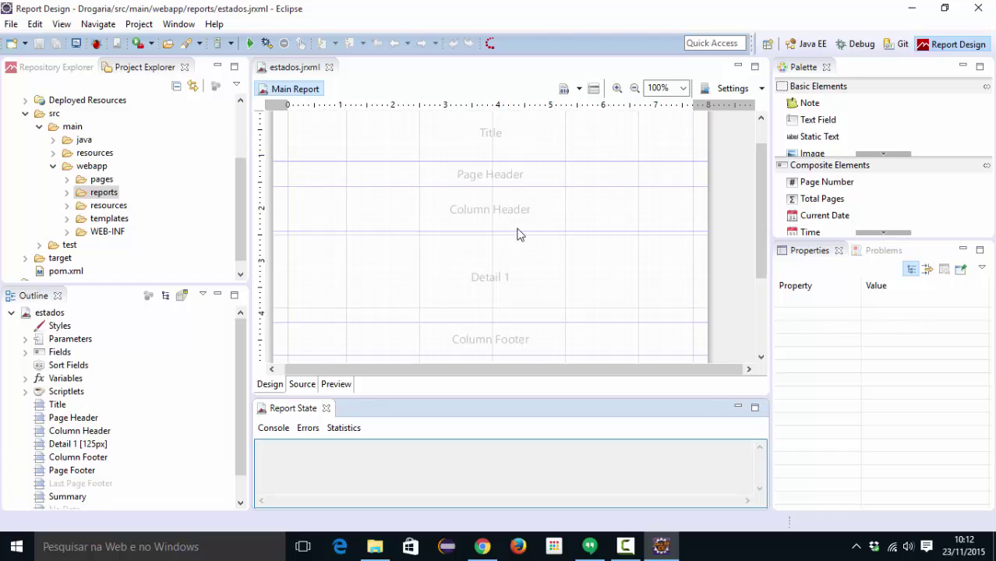
pyautogui.scroll(-4, 520, 191)
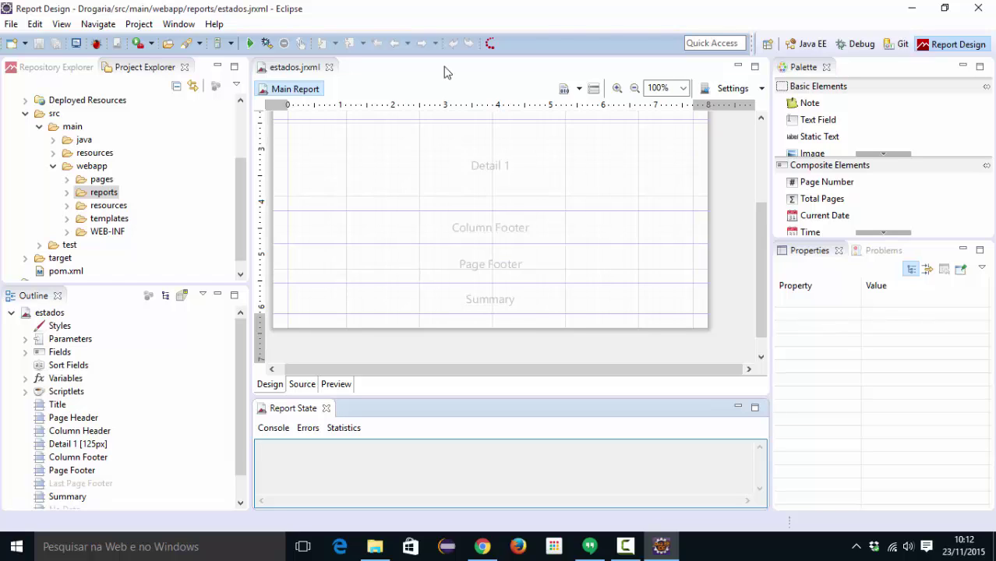
pyautogui.scroll(5, 624, 195)
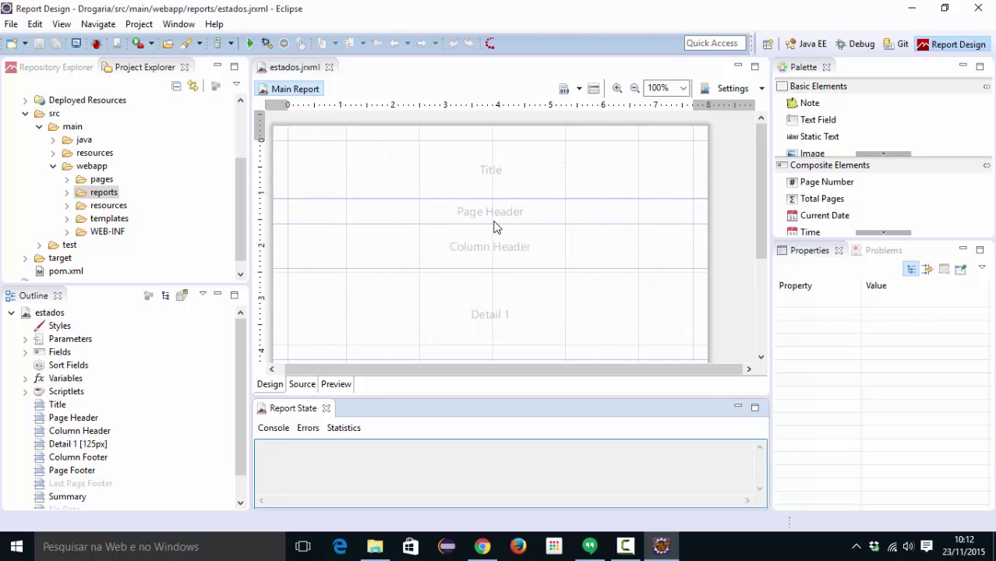
pyautogui.scroll(-1, 499, 230)
pyautogui.scroll(-1, 517, 230)
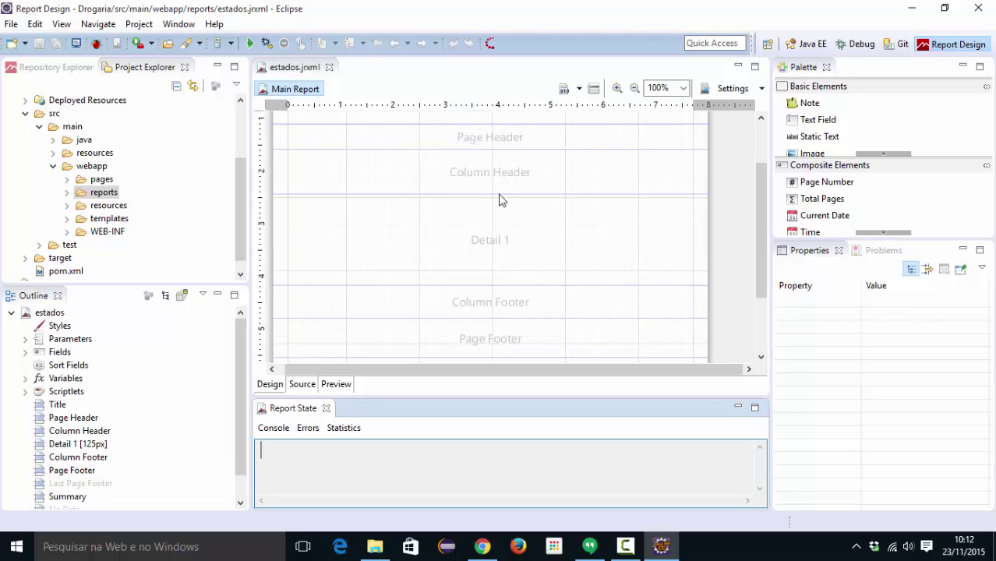
pyautogui.scroll(-2, 519, 222)
pyautogui.scroll(4, 509, 187)
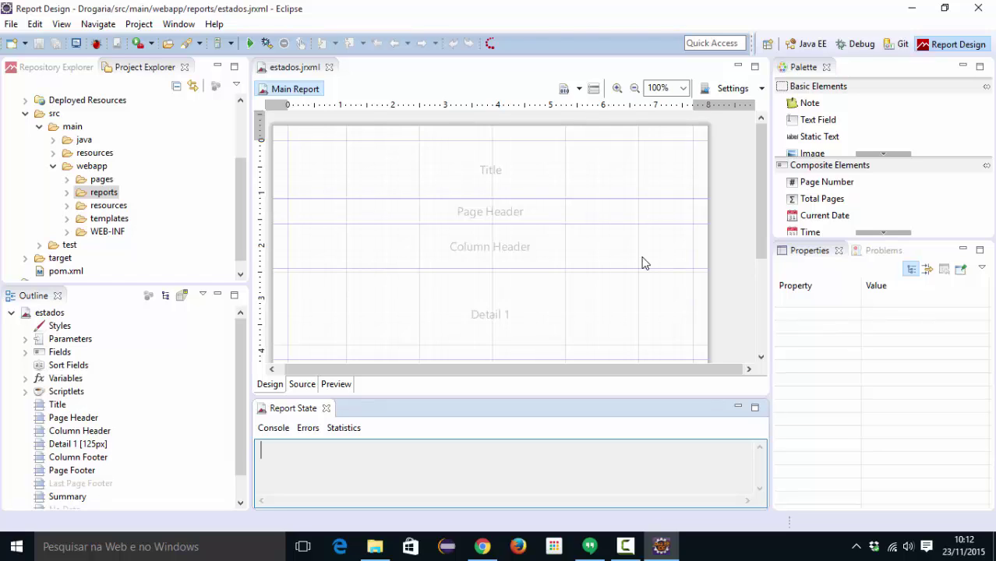
# - Compile the estados.jrxml report and locate the compiled estados.jasper through the output path and in the project's reports folder
pyautogui.click(564, 91)
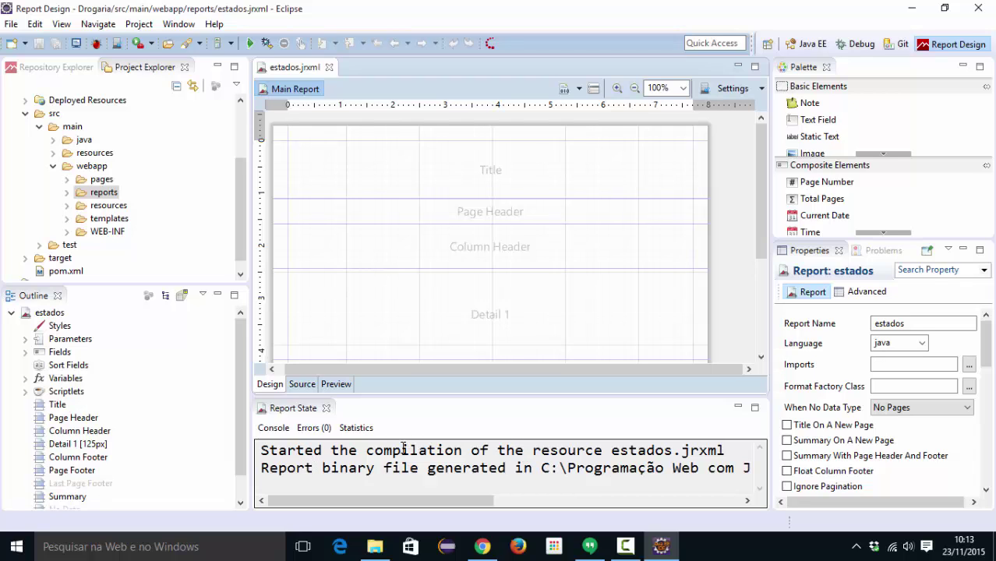
pyautogui.moveTo(416, 500); pyautogui.dragTo(663, 501)
pyautogui.moveTo(628, 468); pyautogui.dragTo(753, 468)
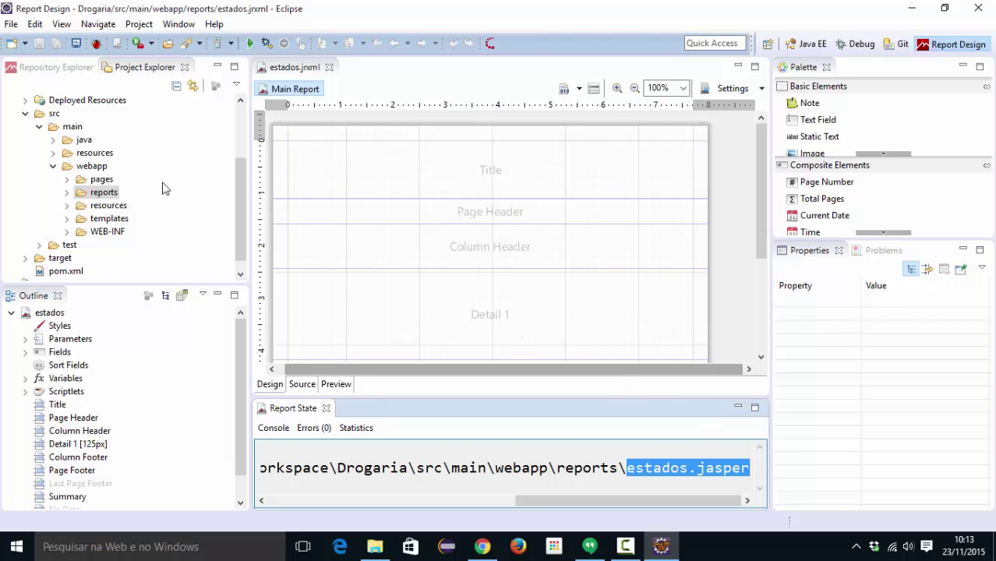
pyautogui.click(67, 195)
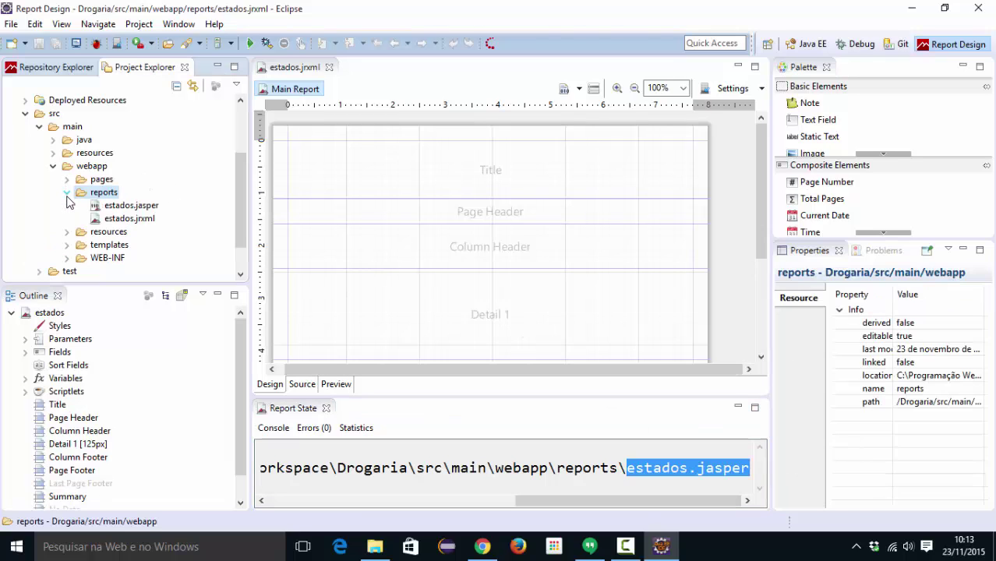
pyautogui.click(133, 220)
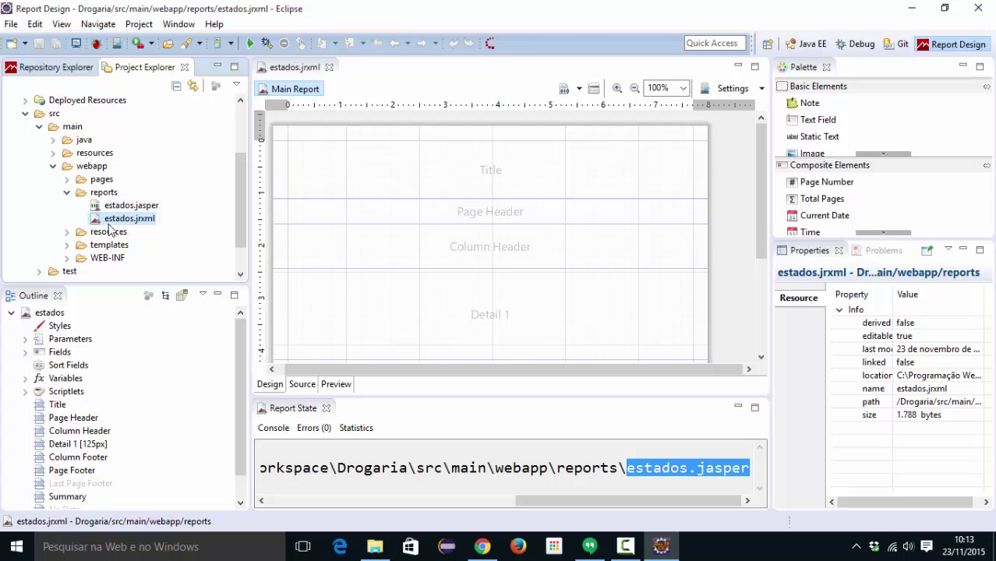
pyautogui.click(134, 207)
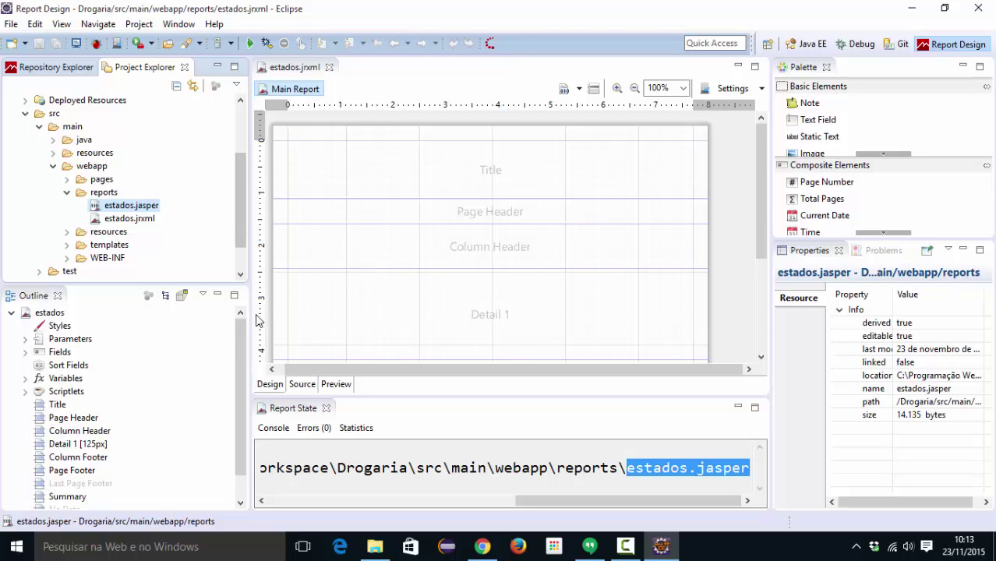
# - Examine the XML source of estados.jrxml, from the query and field definitions through the band definitions
pyautogui.click(302, 384)
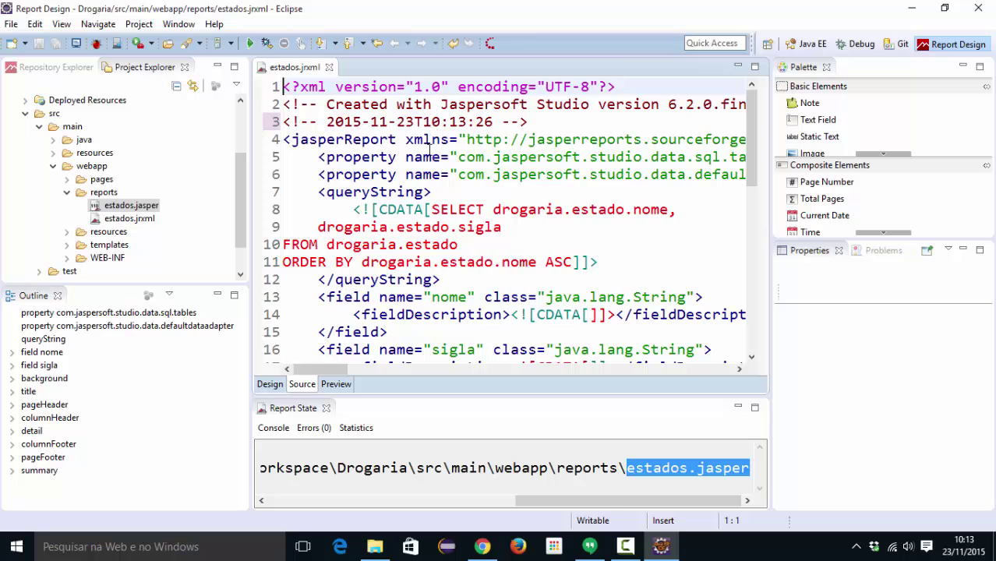
pyautogui.scroll(-6, 436, 148)
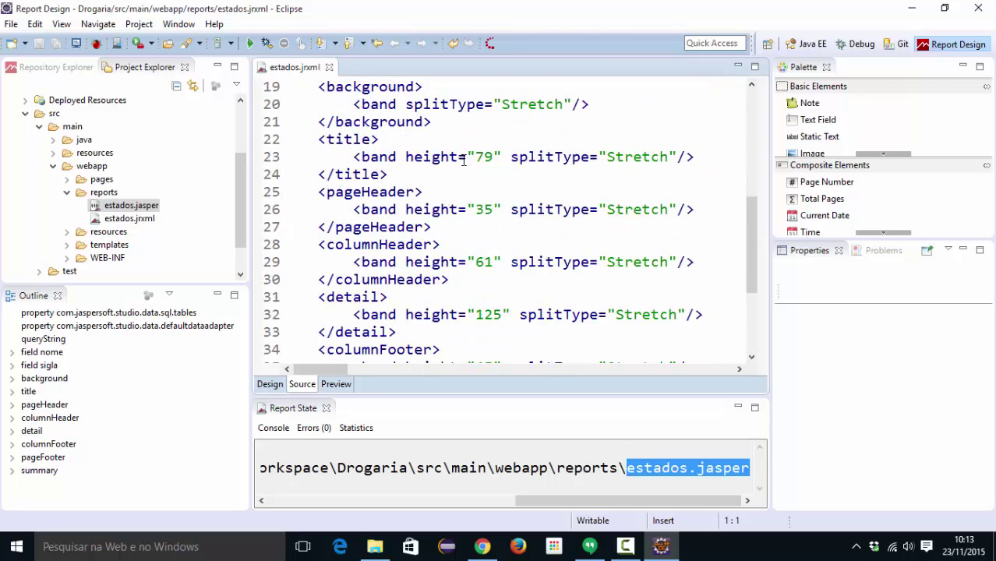
pyautogui.scroll(-4, 464, 160)
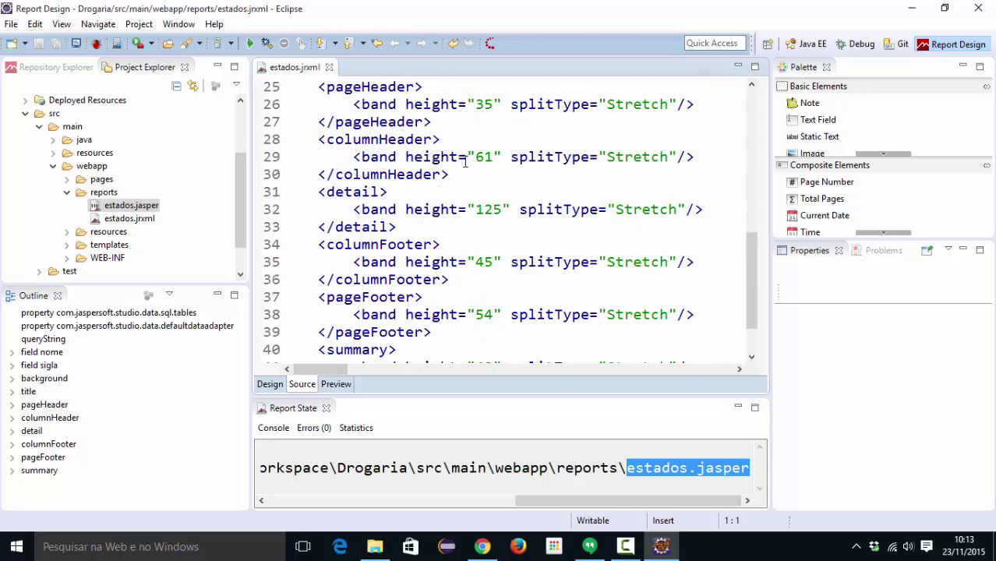
# - Preview the estados report, page forward and back through it, and return to the design view
pyautogui.click(336, 384)
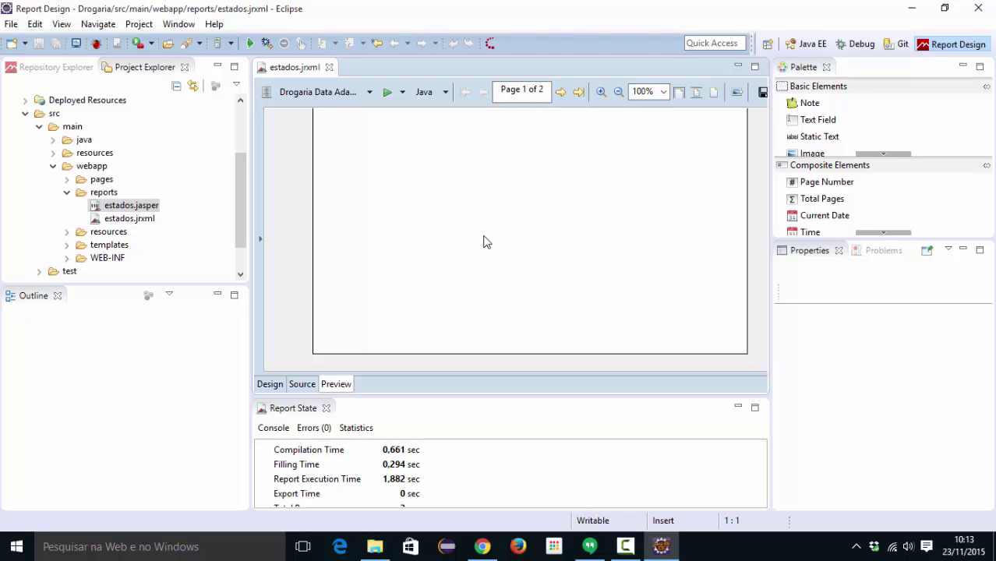
pyautogui.click(560, 92)
pyautogui.click(483, 92)
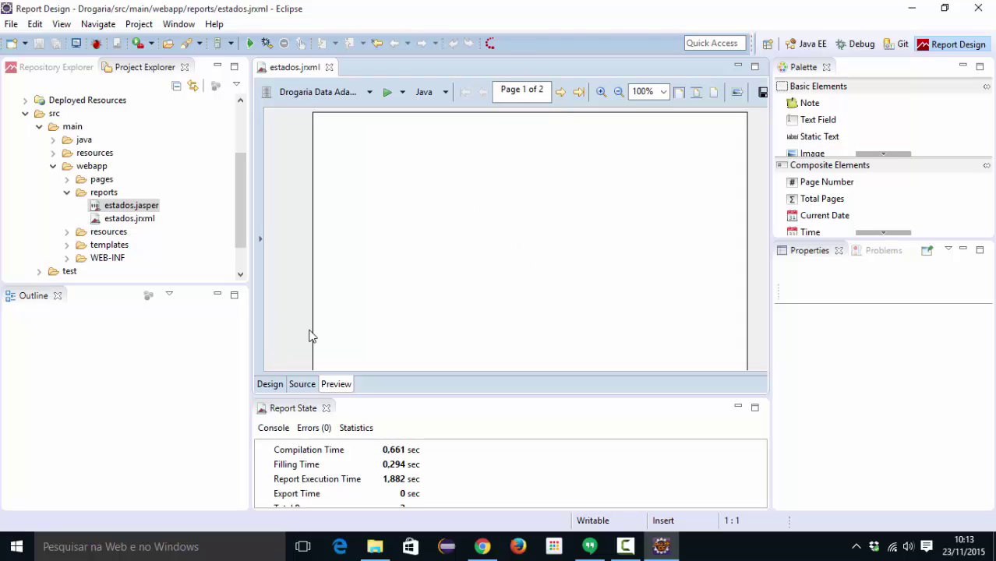
pyautogui.click(266, 386)
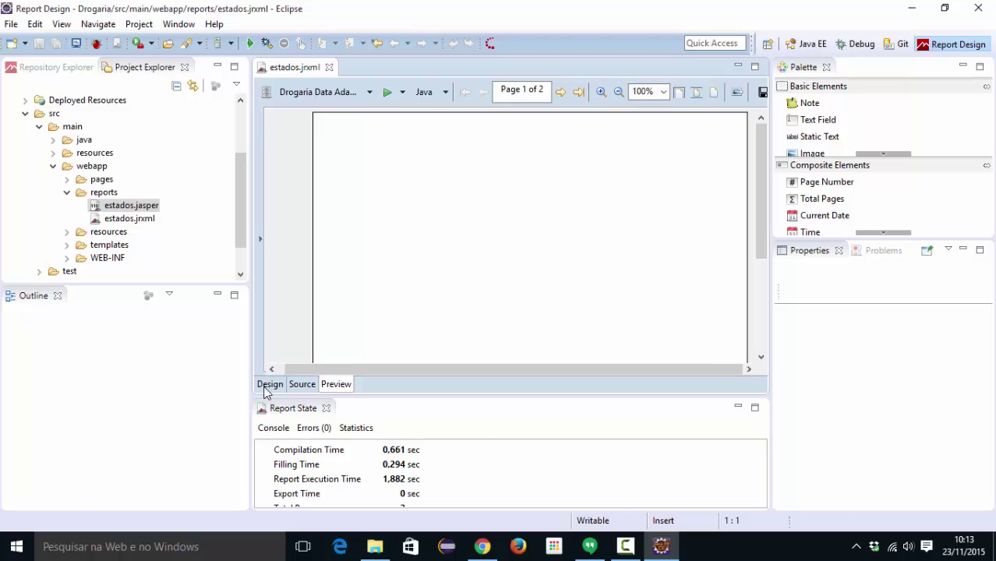